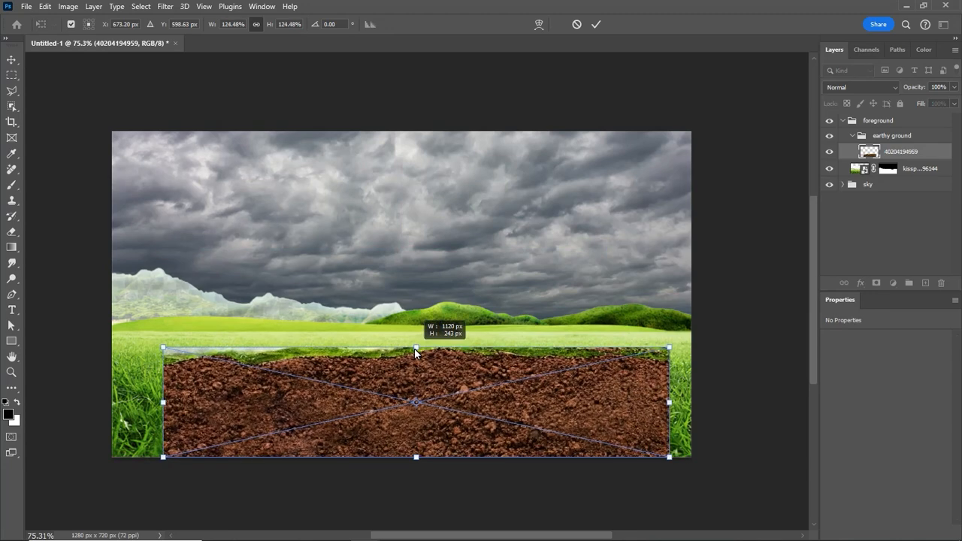
{"action": "left_click_drag", "start_coordinate": [488, 419], "coordinate": [473, 423]}
{"action": "key", "text": "Return"}
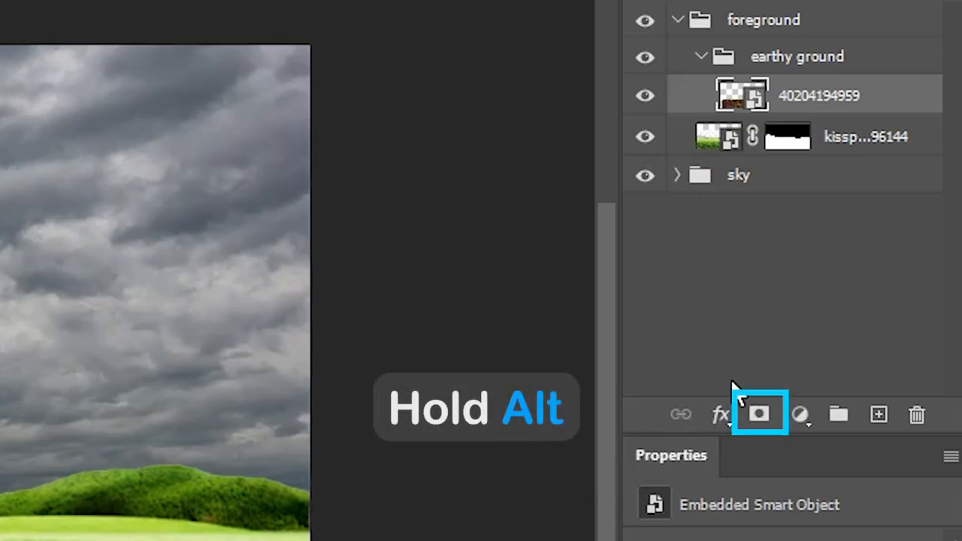
{"action": "left_click", "coordinate": [759, 414], "text": "alt"}
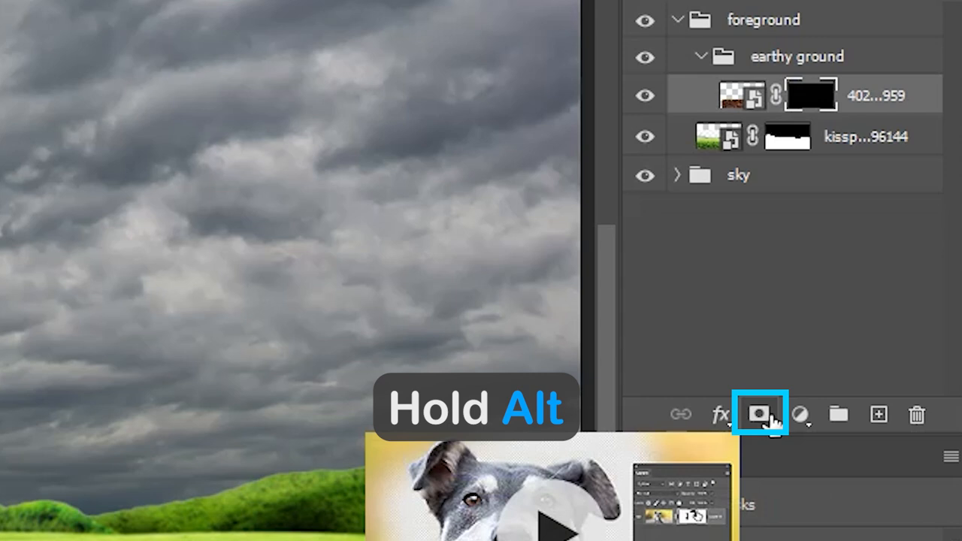
Step: Choose a rough-edged brush from the Brushes panel and paint white on the mask to reveal a soil mound across the lower foreground
{"action": "left_click", "coordinate": [187, 10]}
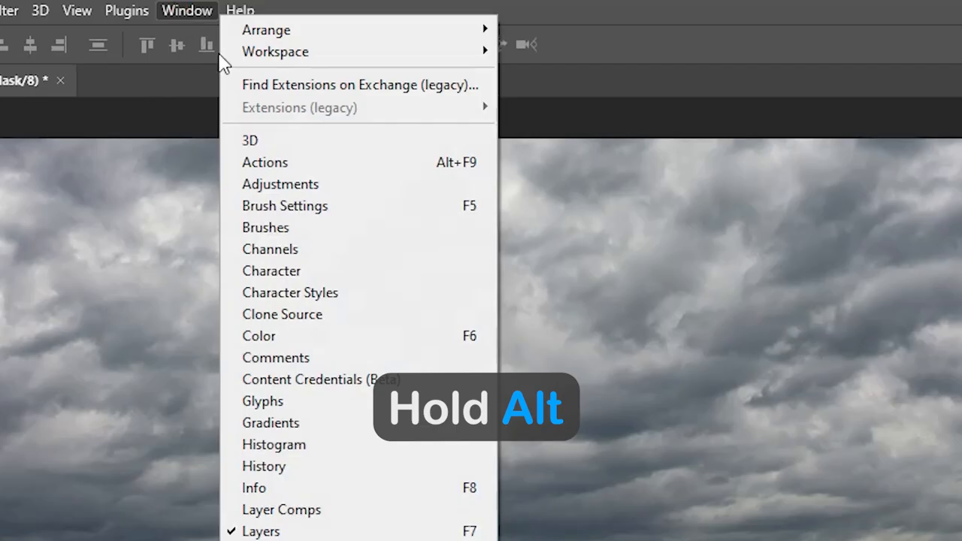
{"action": "left_click", "coordinate": [258, 233]}
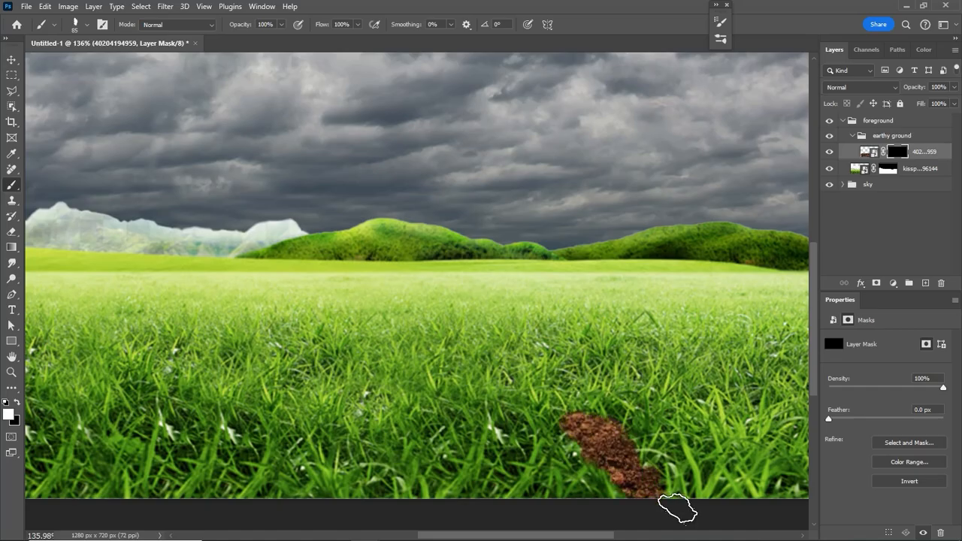
{"action": "key", "text": "ctrl+minus"}
{"action": "left_click_drag", "start_coordinate": [623, 473], "coordinate": [489, 350]}
{"action": "mouse_move", "coordinate": [185, 475]}
{"action": "left_mouse_down"}
{"action": "mouse_move", "coordinate": [242, 393]}
{"action": "mouse_move", "coordinate": [397, 393]}
{"action": "mouse_move", "coordinate": [429, 408]}
{"action": "left_mouse_up"}
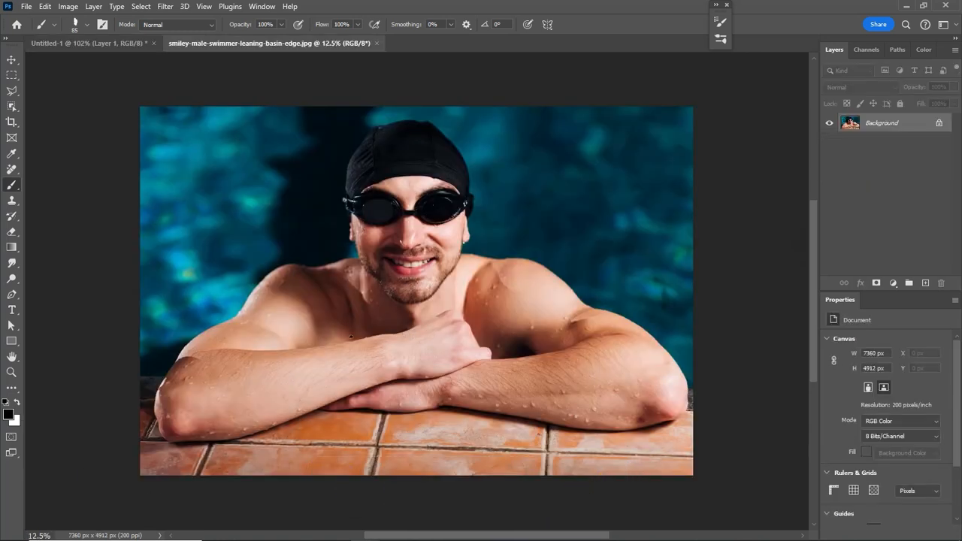
Step: Select the swimmer with the Object Selection tool and mask out the pool background
{"action": "left_click", "coordinate": [12, 108]}
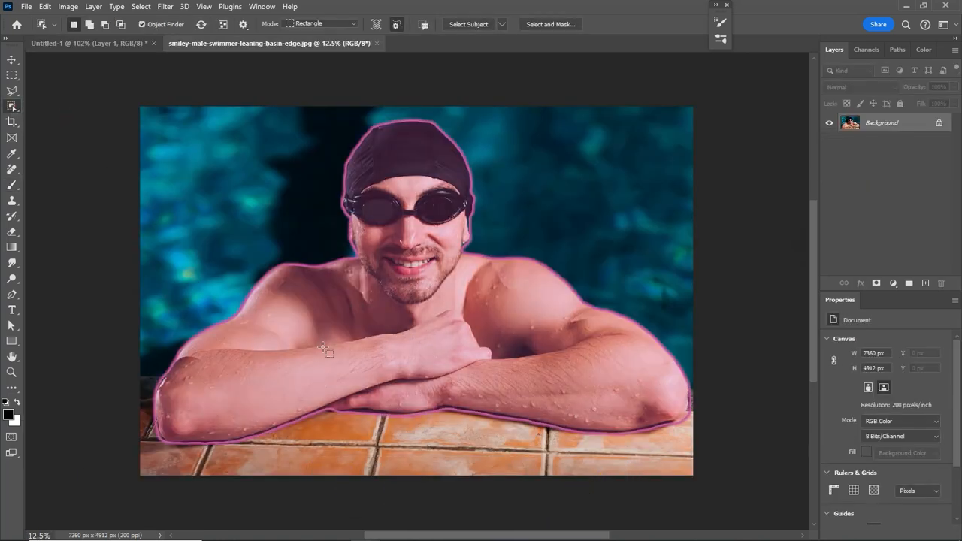
{"action": "left_click", "coordinate": [325, 346]}
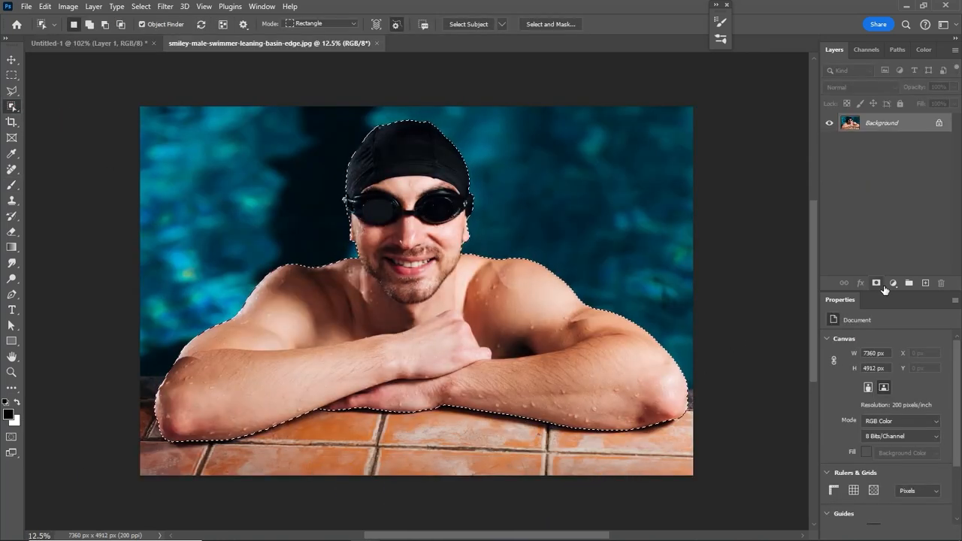
{"action": "left_click", "coordinate": [878, 284]}
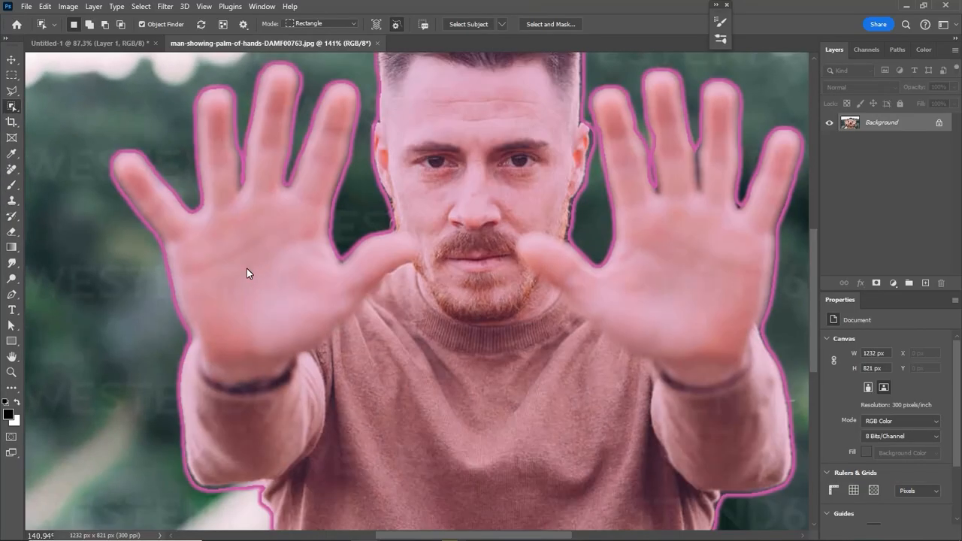
Step: Select the man showing his palms and, in Quick Mask mode, erase everything except the raised hand and forearm on the photo's left side
{"action": "left_click", "coordinate": [247, 269]}
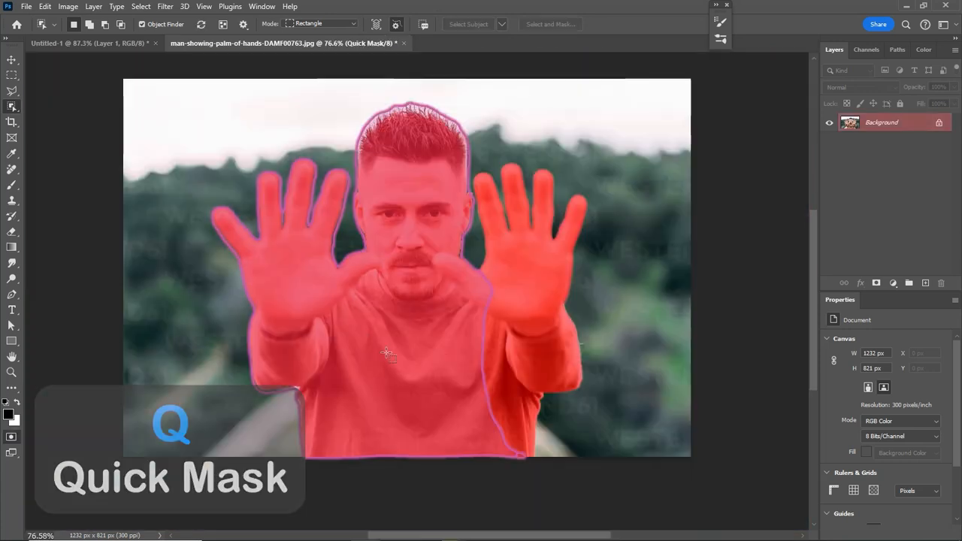
{"action": "right_click", "coordinate": [418, 323]}
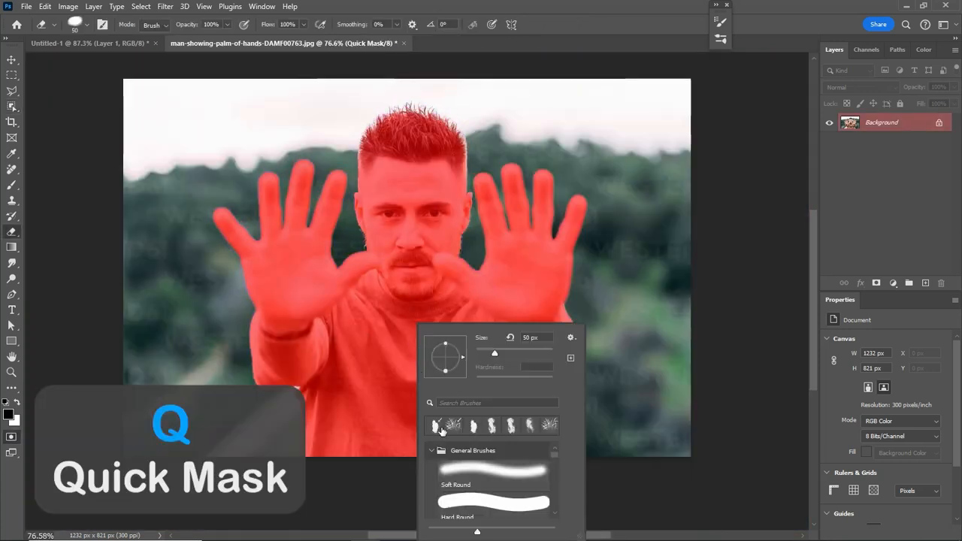
{"action": "key", "text": "Escape"}
{"action": "left_click_drag", "start_coordinate": [596, 444], "coordinate": [488, 255]}
{"action": "key", "text": "bracketleft"}
{"action": "mouse_move", "coordinate": [289, 392]}
{"action": "left_mouse_down"}
{"action": "mouse_move", "coordinate": [309, 382]}
{"action": "mouse_move", "coordinate": [376, 263]}
{"action": "left_mouse_up"}
{"action": "mouse_move", "coordinate": [454, 252]}
{"action": "left_mouse_down"}
{"action": "mouse_move", "coordinate": [401, 363]}
{"action": "mouse_move", "coordinate": [338, 270]}
{"action": "left_mouse_up"}
{"action": "mouse_move", "coordinate": [353, 286]}
{"action": "left_mouse_down"}
{"action": "mouse_move", "coordinate": [318, 382]}
{"action": "mouse_move", "coordinate": [409, 420]}
{"action": "left_mouse_up"}
{"action": "mouse_move", "coordinate": [412, 421]}
{"action": "left_mouse_down"}
{"action": "mouse_move", "coordinate": [361, 255]}
{"action": "mouse_move", "coordinate": [256, 301]}
{"action": "left_mouse_up"}
{"action": "key", "text": "bracketright"}
{"action": "key", "text": "bracketright"}
{"action": "key", "text": "bracketright"}
{"action": "key", "text": "bracketright"}
{"action": "key", "text": "bracketright"}
{"action": "key", "text": "bracketright"}
{"action": "key", "text": "bracketright"}
{"action": "key", "text": "bracketright"}
{"action": "key", "text": "bracketright"}
{"action": "mouse_move", "coordinate": [376, 301]}
{"action": "left_mouse_down"}
{"action": "mouse_move", "coordinate": [343, 362]}
{"action": "mouse_move", "coordinate": [338, 429]}
{"action": "left_mouse_up"}
{"action": "left_click_drag", "start_coordinate": [348, 383], "coordinate": [389, 383]}
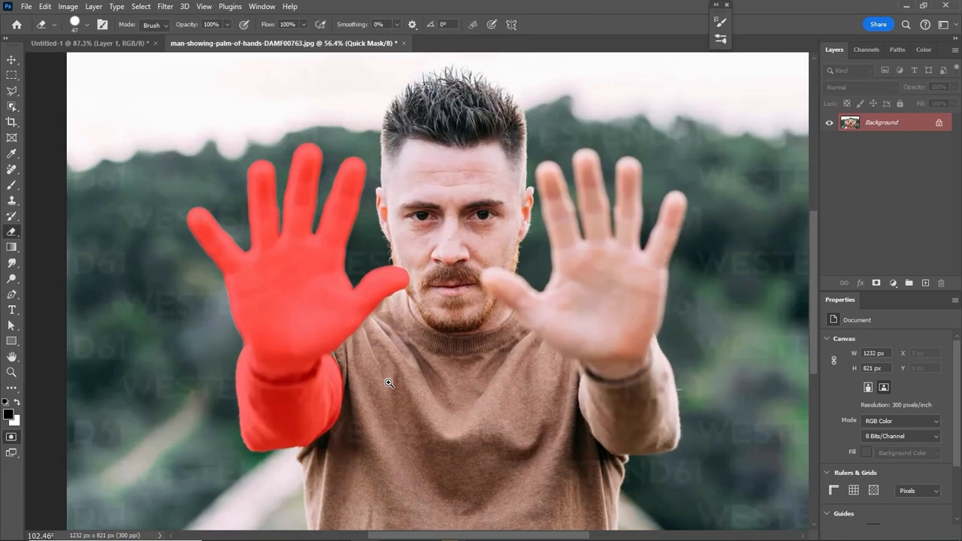
{"action": "key", "text": "q"}
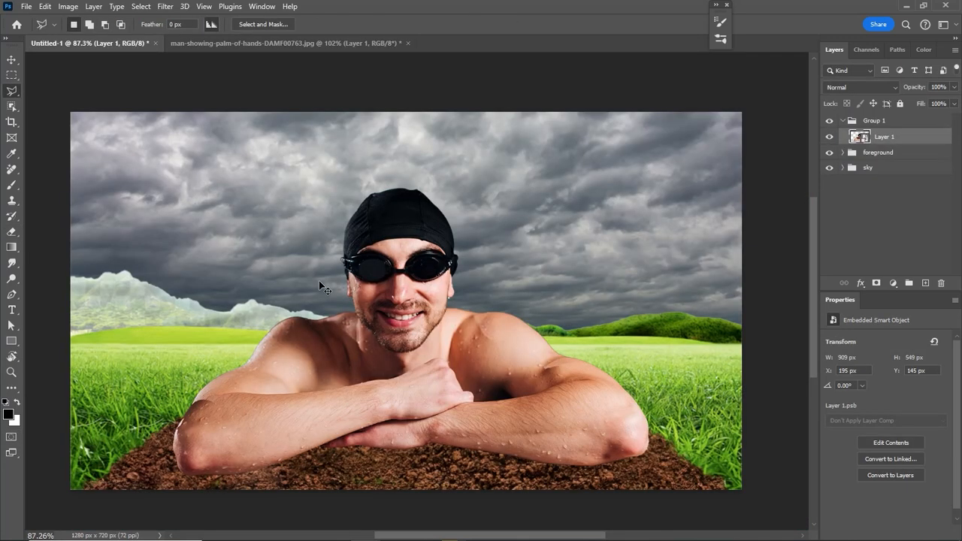
Step: Paste the cut-out hand into the composite and transform it to sit in front of the swimmer's arm beside his head
{"action": "key", "text": "ctrl+v"}
{"action": "key", "text": "ctrl+t"}
{"action": "left_click_drag", "start_coordinate": [432, 338], "coordinate": [233, 383]}
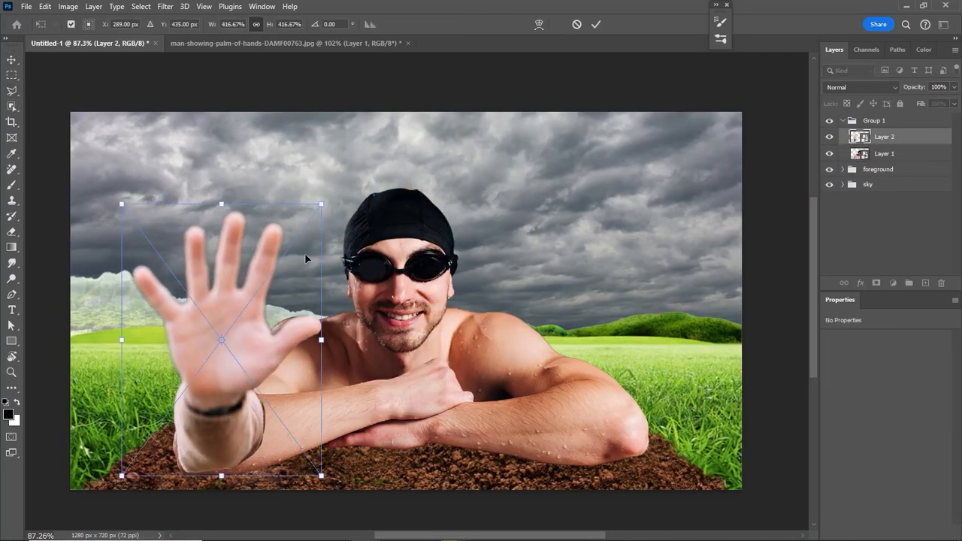
{"action": "left_click_drag", "start_coordinate": [305, 260], "coordinate": [327, 259]}
{"action": "key", "text": "ctrl+minus"}
{"action": "key", "text": "Return"}
Step: Put the swimmer layer and the hand layer in separate groups named "body" and "right land"
{"action": "left_click", "coordinate": [893, 156]}
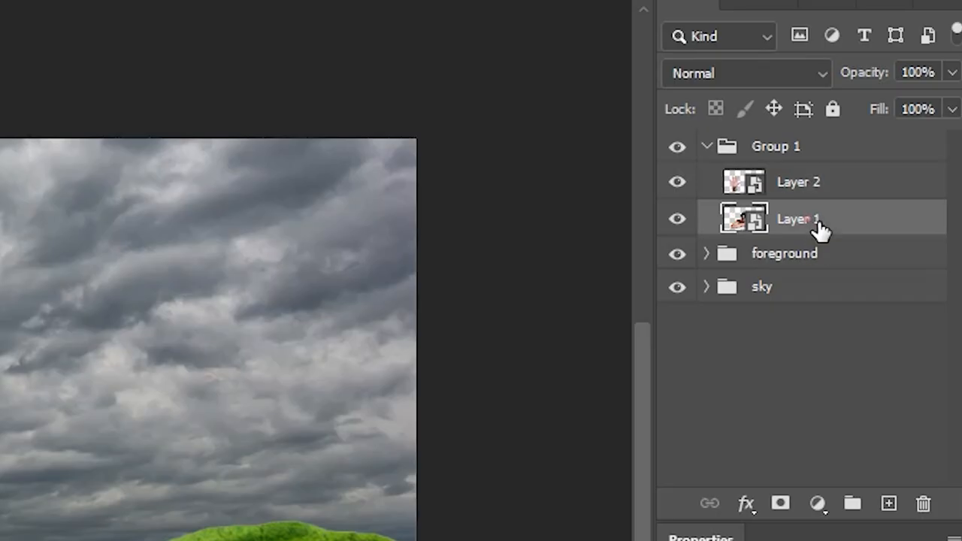
{"action": "key", "text": "ctrl+g"}
{"action": "double_click", "coordinate": [813, 220]}
{"action": "left_click", "coordinate": [799, 184]}
{"action": "key", "text": "ctrl+g"}
{"action": "double_click", "coordinate": [817, 184]}
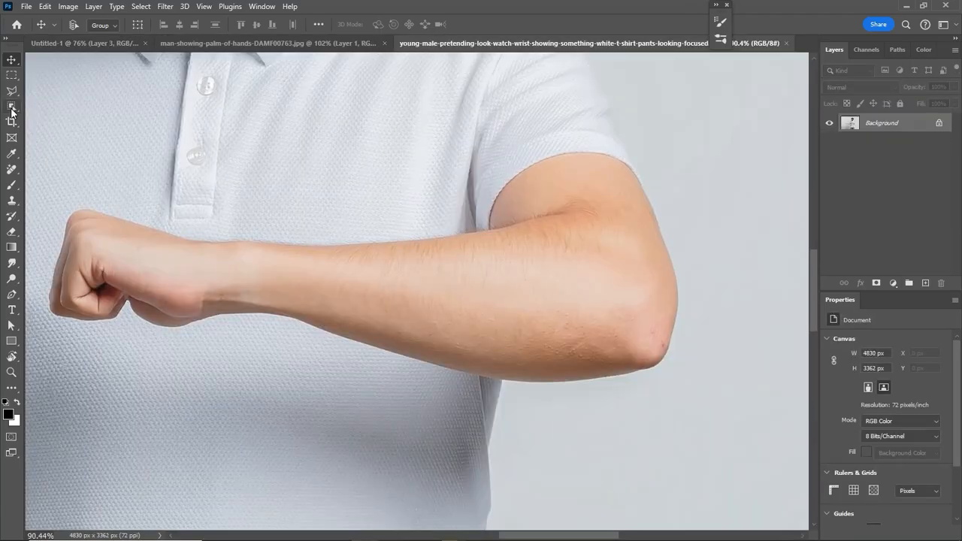
Step: Select the bent forearm in the polo-shirt photo and scale and place it in the composite as the man's other arm
{"action": "left_click_drag", "start_coordinate": [43, 108], "coordinate": [706, 415]}
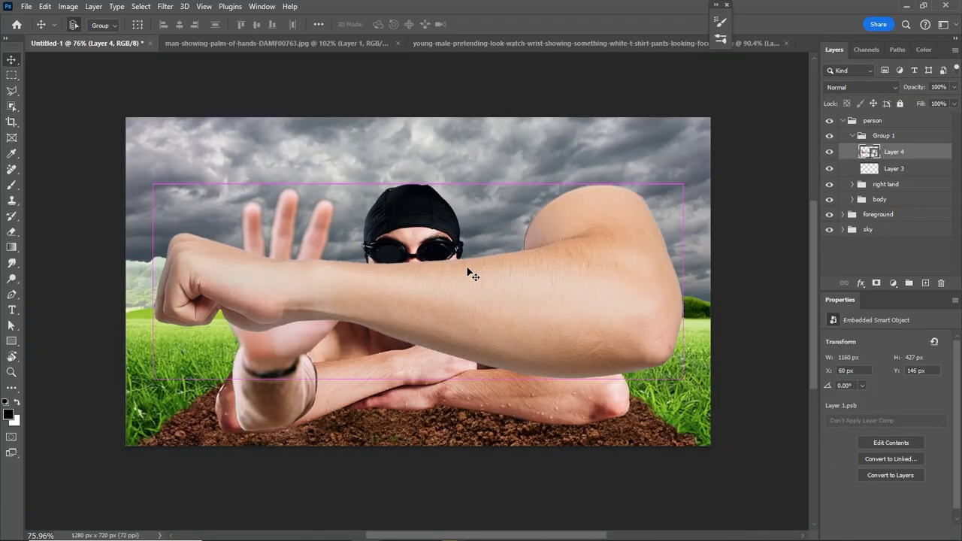
{"action": "left_click_drag", "start_coordinate": [687, 430], "coordinate": [475, 345]}
{"action": "scroll", "coordinate": [474, 345], "scroll_direction": "up", "scroll_amount": 3}
{"action": "left_click_drag", "start_coordinate": [540, 404], "coordinate": [535, 412]}
{"action": "left_click_drag", "start_coordinate": [617, 351], "coordinate": [598, 344]}
{"action": "key", "text": "Return"}
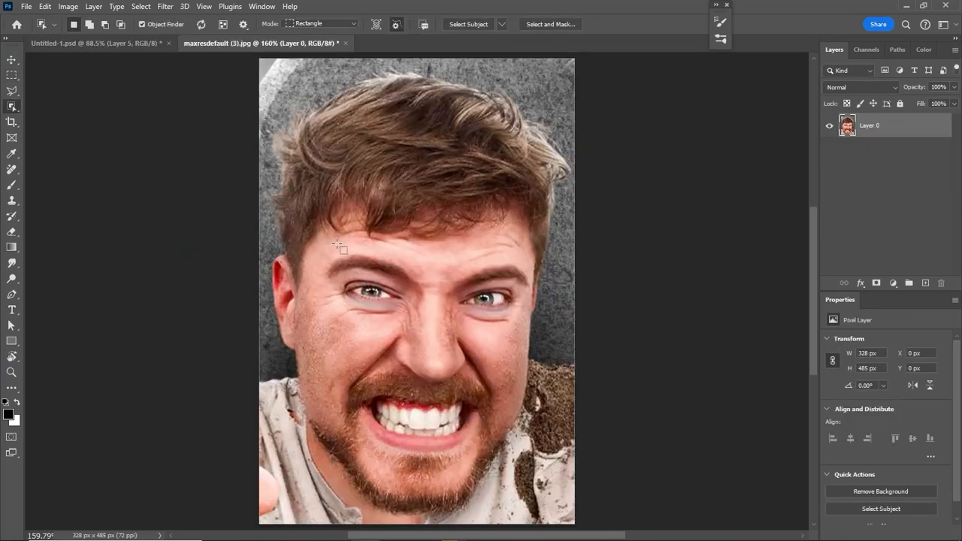
Step: Select the grinning man's head with the Object Selection tool, mask out its background and convert the layer to a smart object
{"action": "left_click_drag", "start_coordinate": [576, 60], "coordinate": [251, 520]}
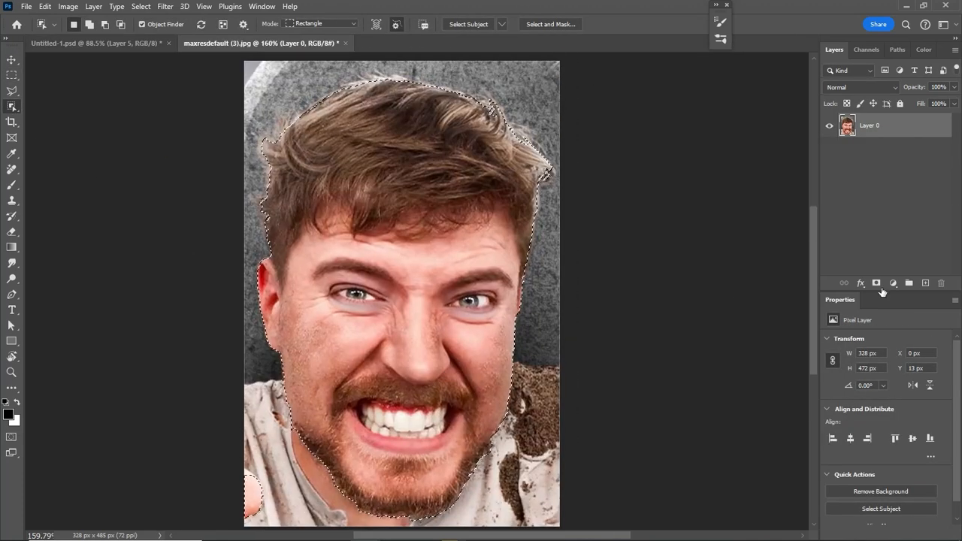
{"action": "left_click", "coordinate": [877, 284]}
{"action": "right_click", "coordinate": [869, 126]}
{"action": "left_click", "coordinate": [848, 224]}
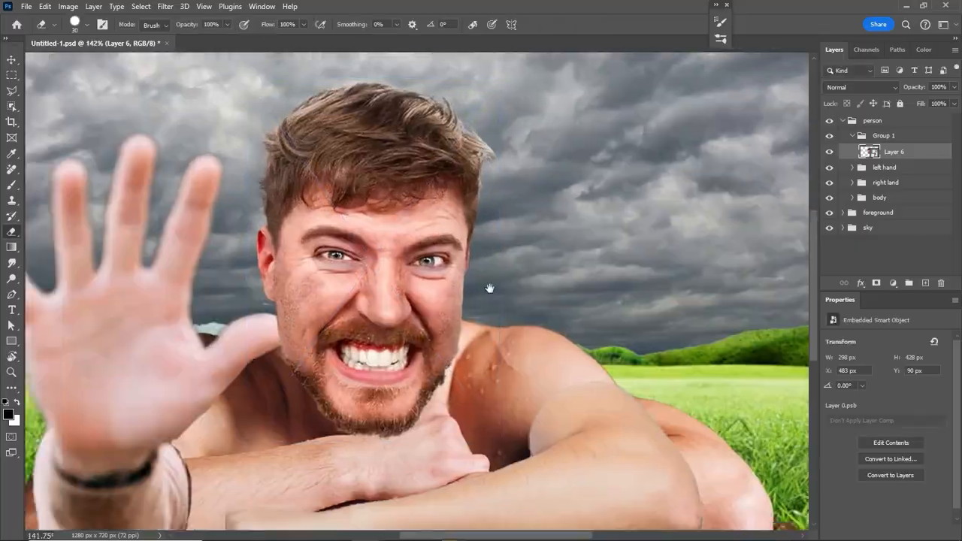
Step: Rename the face layer's group "head", collapse it and move it below the "right land" group
{"action": "double_click", "coordinate": [894, 139]}
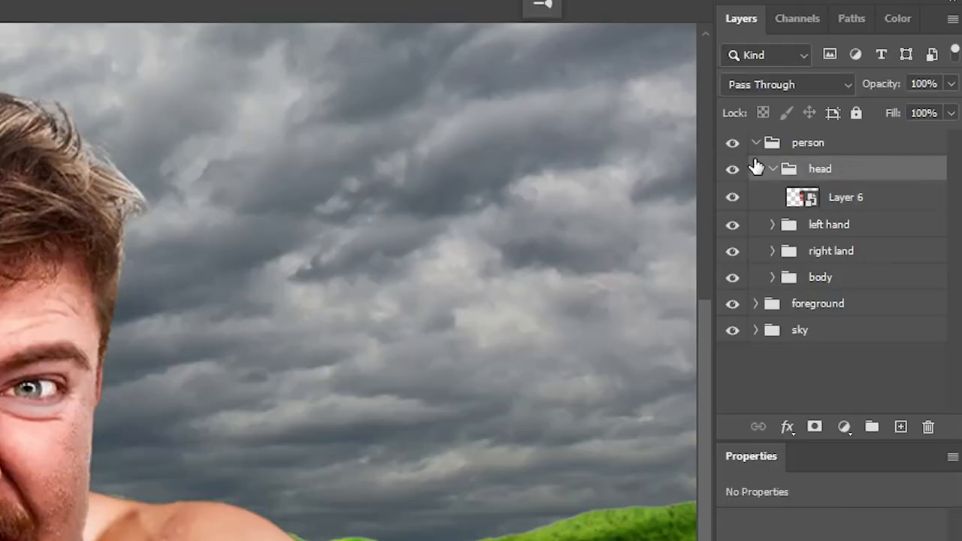
{"action": "left_click", "coordinate": [772, 169]}
{"action": "left_click_drag", "start_coordinate": [852, 221], "coordinate": [856, 224]}
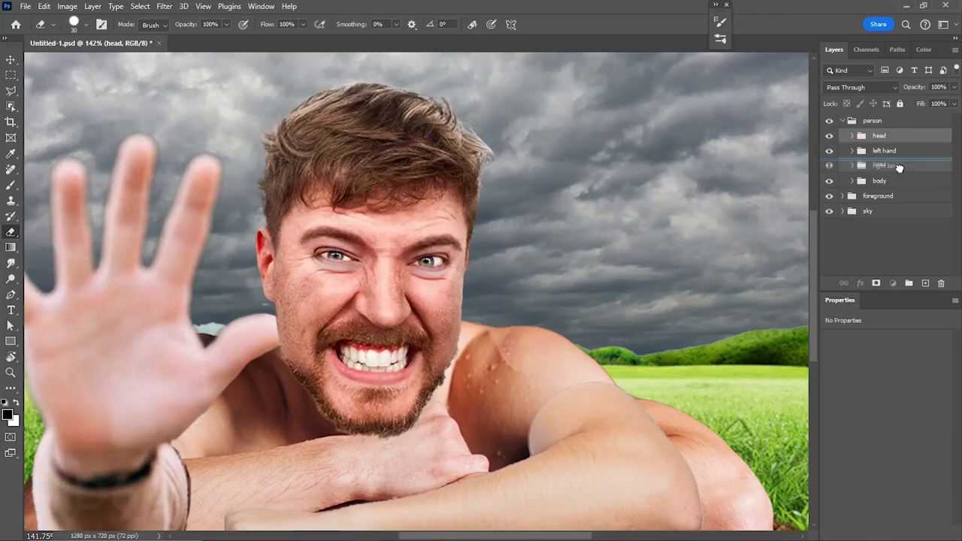
{"action": "left_click_drag", "start_coordinate": [897, 179], "coordinate": [897, 178]}
{"action": "left_click_drag", "start_coordinate": [438, 391], "coordinate": [362, 391]}
Step: Add a new group with an empty layer above the "body" group and open the torn T-shirt mannequin image
{"action": "left_click", "coordinate": [909, 188]}
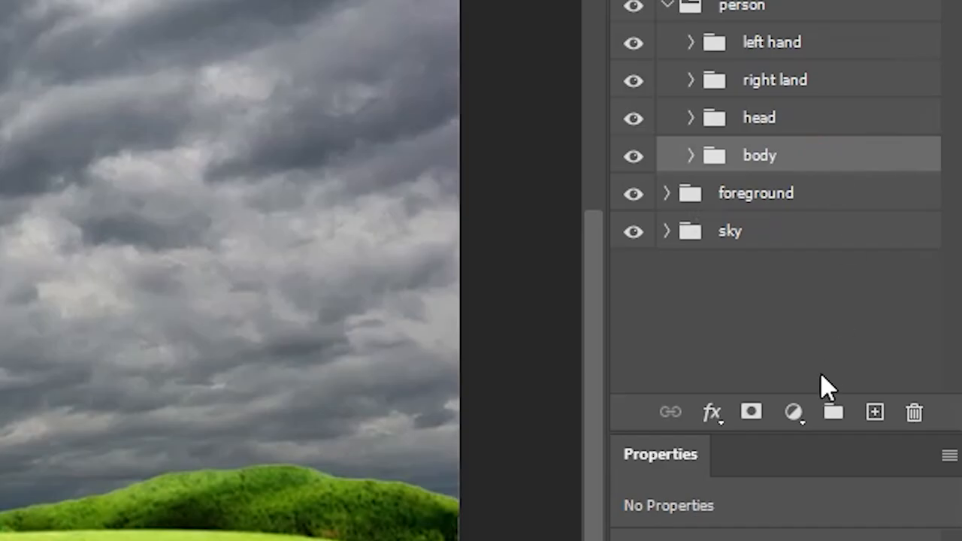
{"action": "left_click", "coordinate": [909, 282]}
{"action": "left_click", "coordinate": [925, 282]}
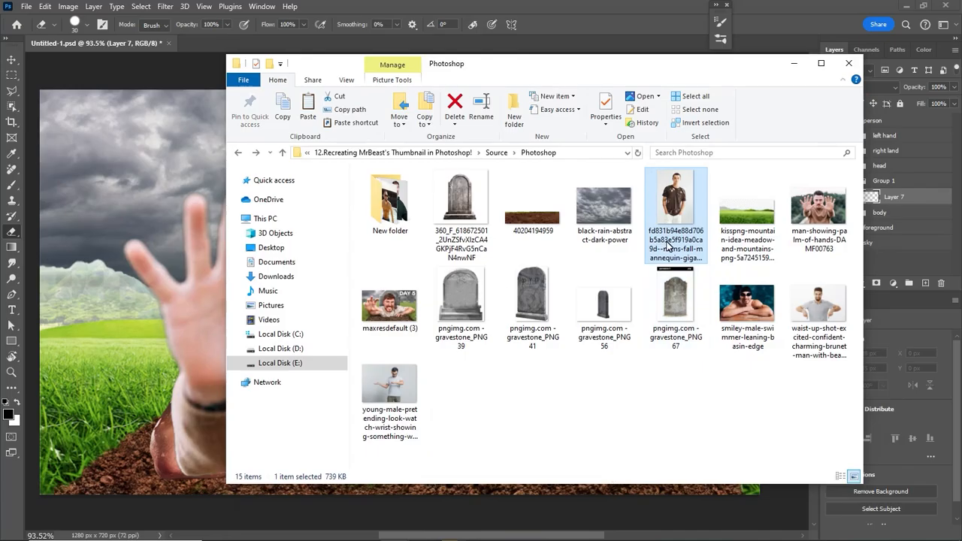
{"action": "double_click", "coordinate": [666, 246]}
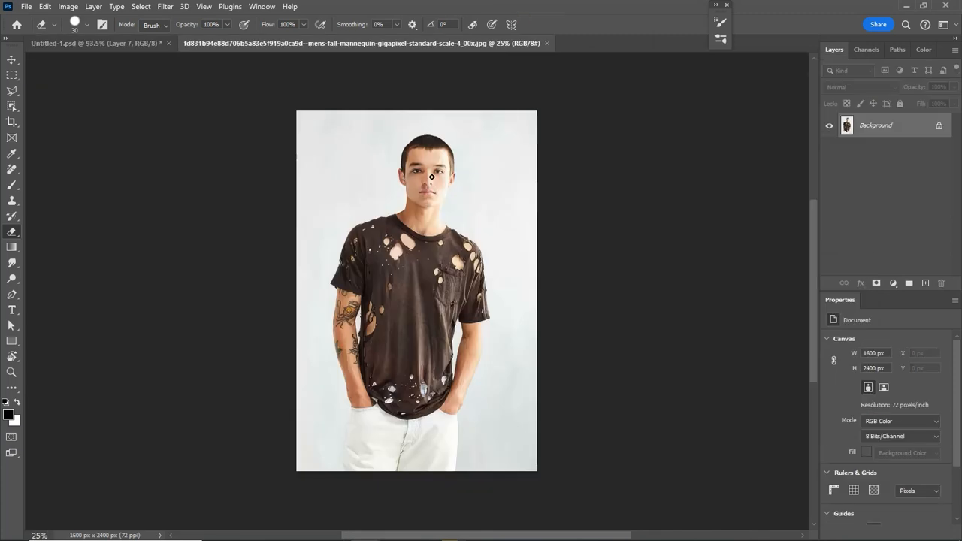
Step: Fit the cut-out torn T-shirt over the torso and move its group to the top of the "person" group
{"action": "left_click_drag", "start_coordinate": [399, 329], "coordinate": [425, 330]}
{"action": "left_click", "coordinate": [12, 106]}
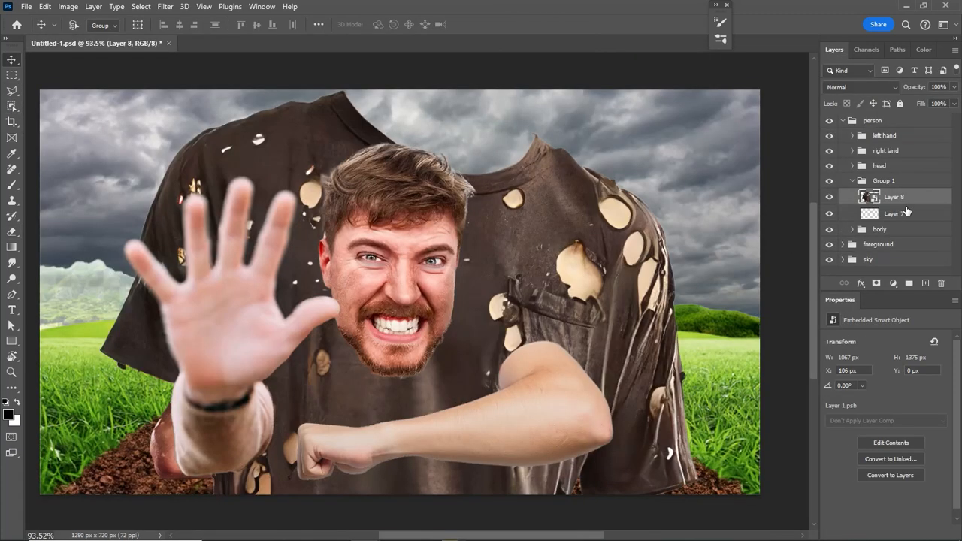
{"action": "key", "text": "ctrl+t"}
{"action": "key", "text": "ctrl+minus"}
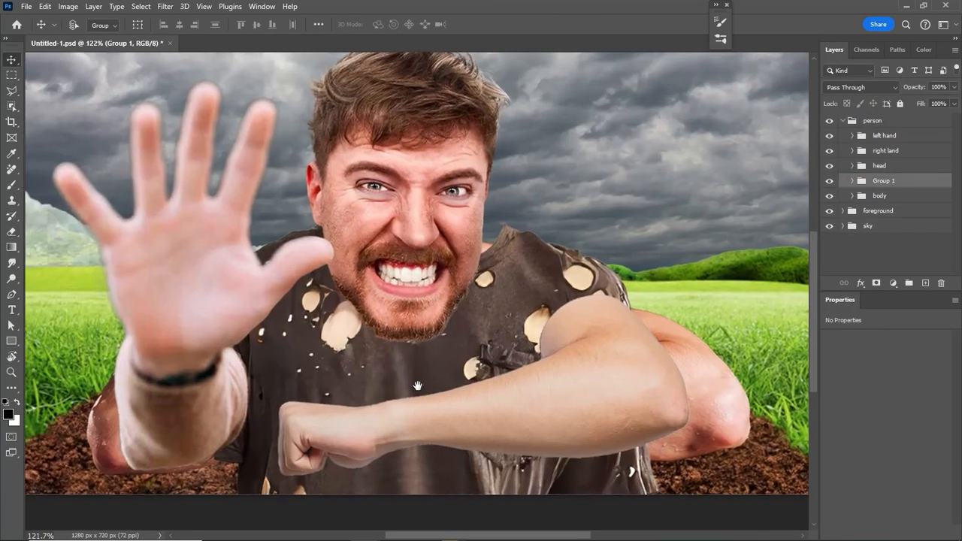
{"action": "left_click_drag", "start_coordinate": [887, 143], "coordinate": [886, 140]}
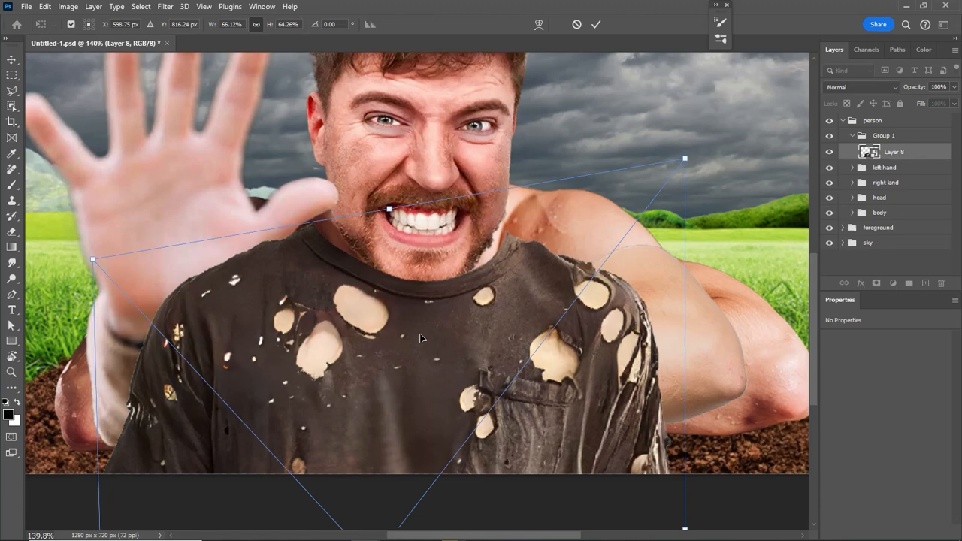
Step: Switch the T-shirt's transform to Warp and add vertical and horizontal split lines across the shirt
{"action": "right_click", "coordinate": [420, 336]}
{"action": "left_click", "coordinate": [451, 224]}
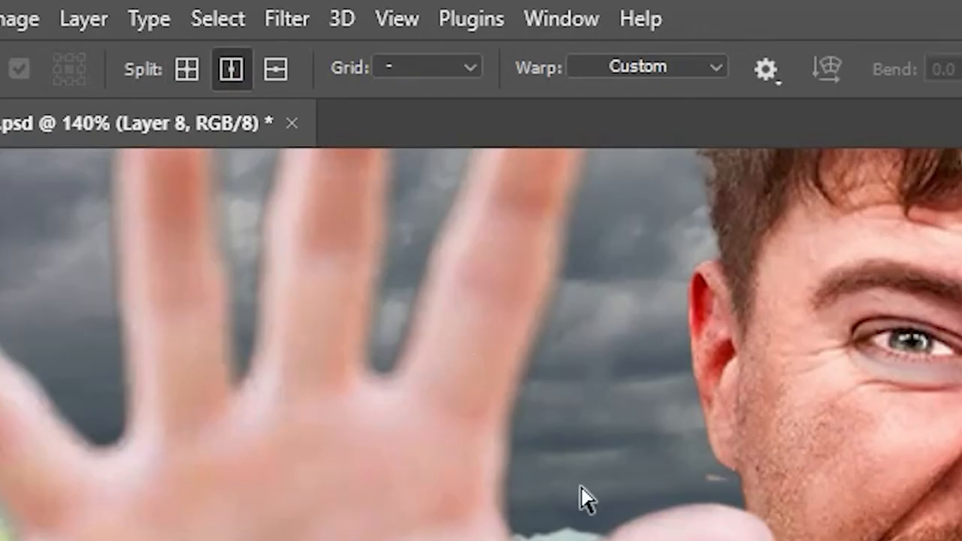
{"action": "left_click", "coordinate": [421, 342]}
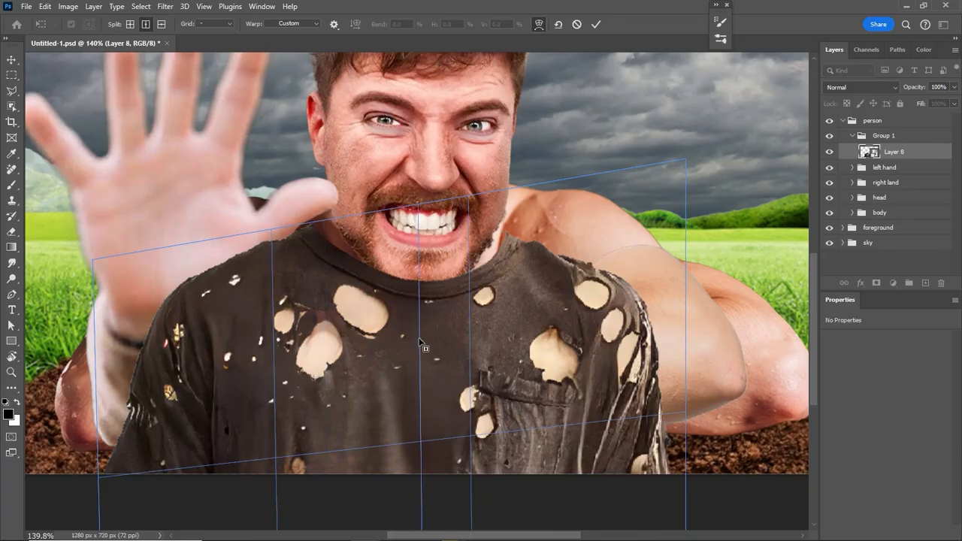
{"action": "left_click", "coordinate": [148, 27]}
{"action": "left_click", "coordinate": [309, 339]}
{"action": "left_click", "coordinate": [146, 24]}
{"action": "left_click", "coordinate": [513, 331]}
{"action": "left_click", "coordinate": [161, 24]}
{"action": "scroll", "coordinate": [410, 332], "scroll_direction": "down", "scroll_amount": 3}
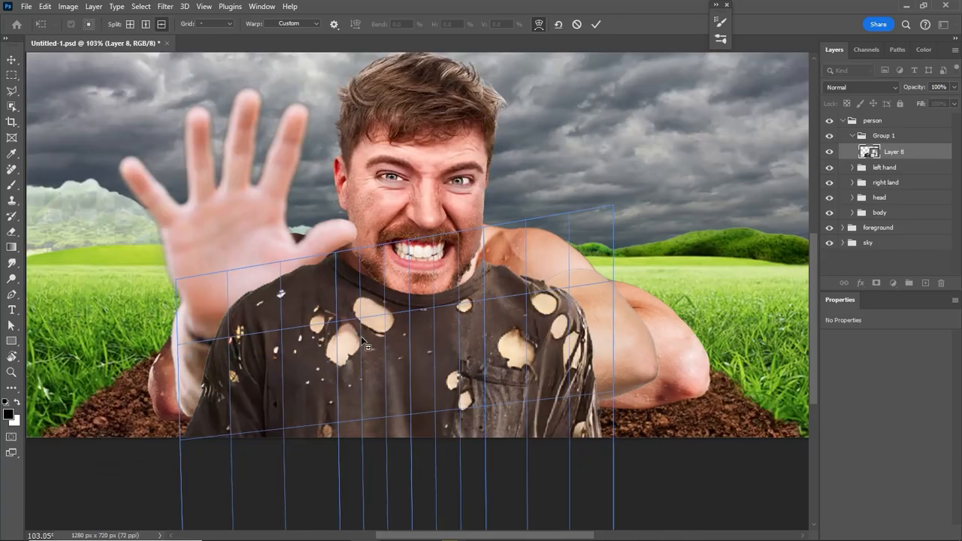
{"action": "left_click", "coordinate": [415, 300]}
Step: Reshape the T-shirt's warp mesh so the collar and shoulders follow the leaning body
{"action": "left_click_drag", "start_coordinate": [411, 300], "coordinate": [411, 333]}
{"action": "left_click_drag", "start_coordinate": [309, 315], "coordinate": [317, 332]}
{"action": "left_click_drag", "start_coordinate": [614, 269], "coordinate": [597, 228]}
{"action": "scroll", "coordinate": [537, 376], "scroll_direction": "down", "scroll_amount": 5}
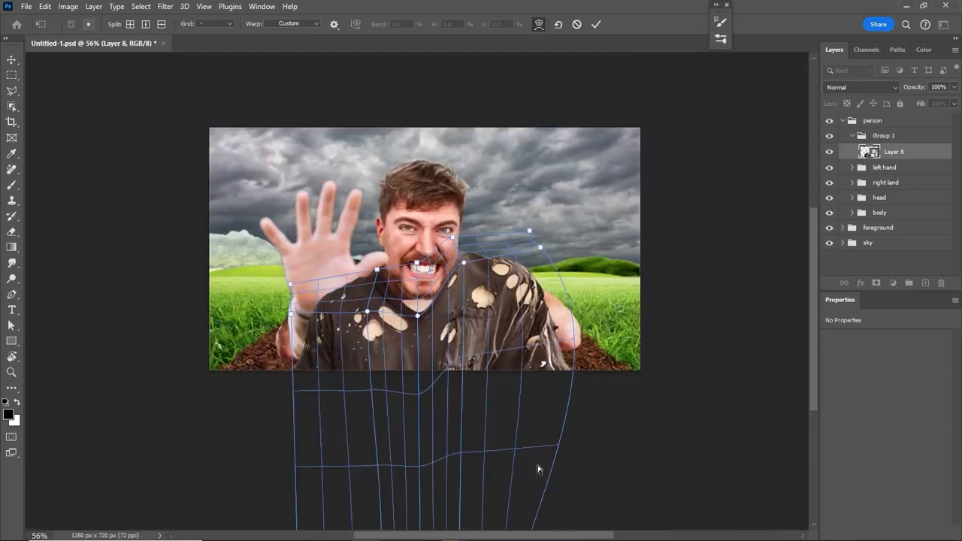
{"action": "left_click_drag", "start_coordinate": [537, 468], "coordinate": [536, 420]}
{"action": "scroll", "coordinate": [400, 285], "scroll_direction": "up", "scroll_amount": 8}
{"action": "left_click_drag", "start_coordinate": [334, 237], "coordinate": [340, 224]}
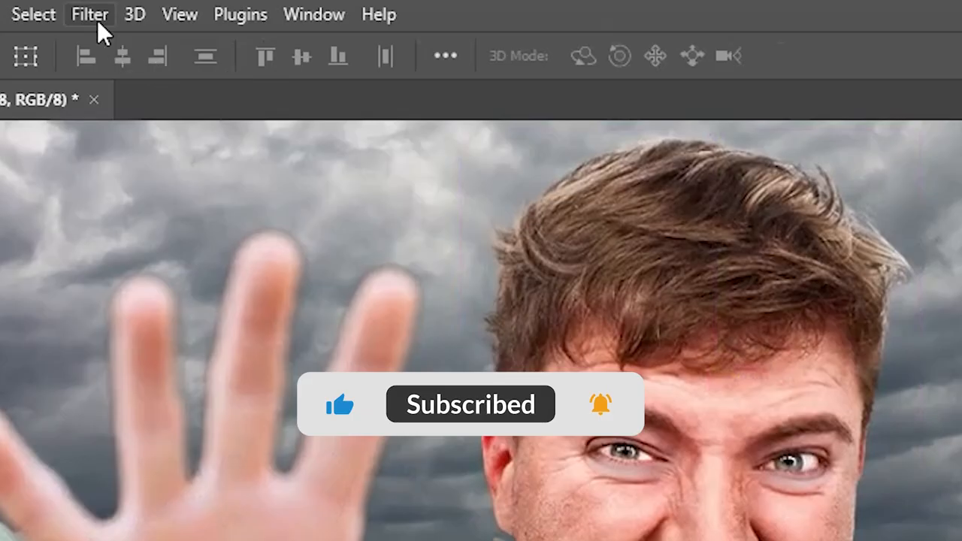
Step: Liquify the T-shirt so its shoulder and sleeve edges follow the body outline, using the body layer as backdrop
{"action": "left_click", "coordinate": [165, 6]}
{"action": "left_click", "coordinate": [154, 275]}
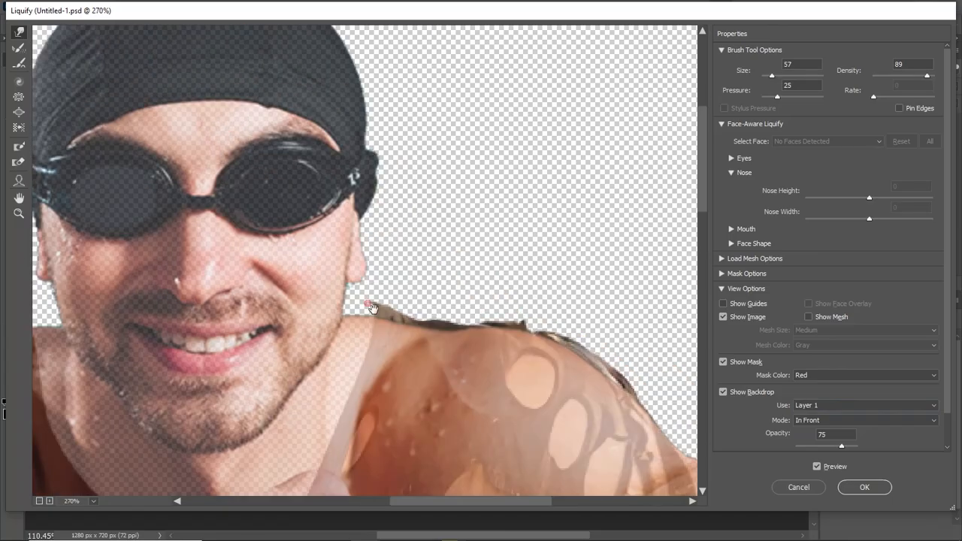
{"action": "mouse_move", "coordinate": [590, 351]}
{"action": "left_mouse_down"}
{"action": "mouse_move", "coordinate": [494, 311]}
{"action": "mouse_move", "coordinate": [275, 193]}
{"action": "left_mouse_up"}
{"action": "left_click_drag", "start_coordinate": [335, 380], "coordinate": [489, 380]}
{"action": "scroll", "coordinate": [564, 311], "scroll_direction": "down", "scroll_amount": 8}
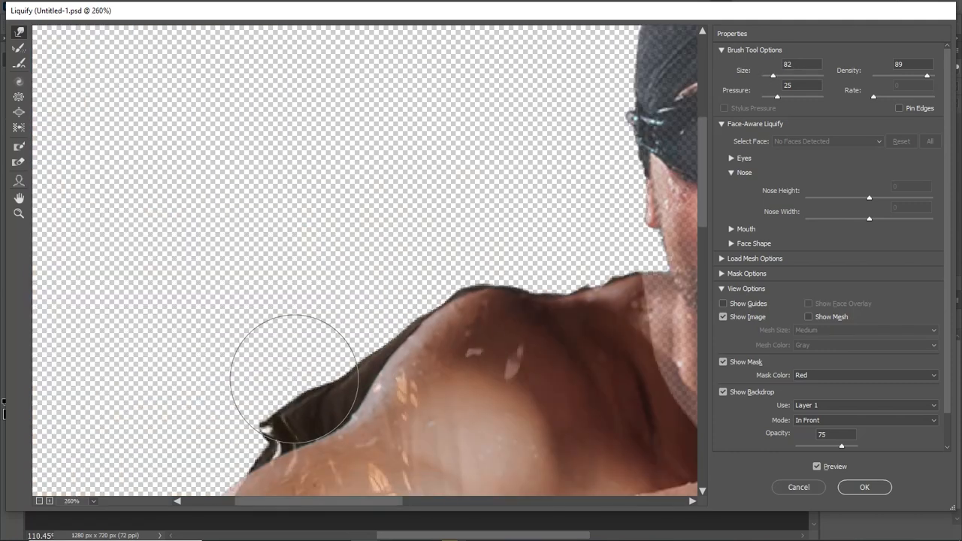
{"action": "scroll", "coordinate": [413, 270], "scroll_direction": "down", "scroll_amount": 6}
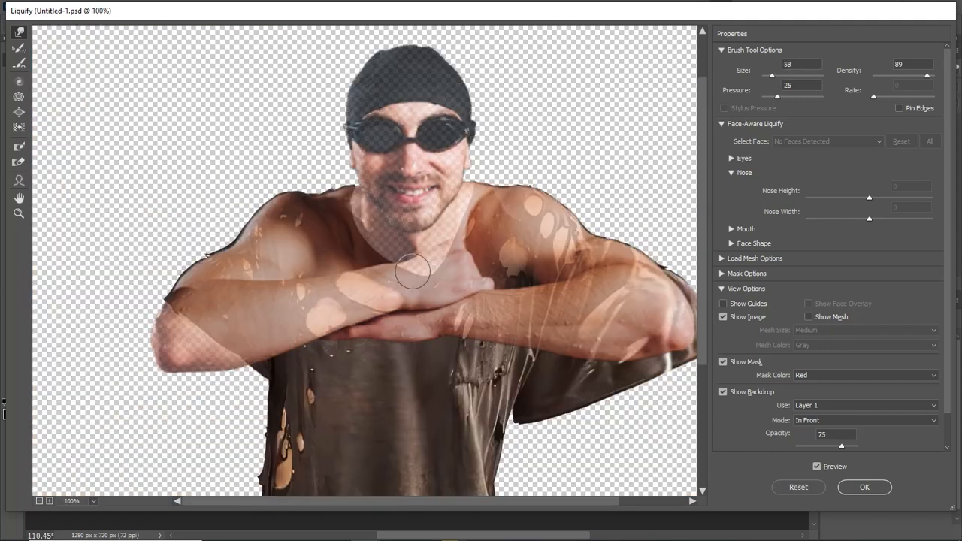
{"action": "left_click", "coordinate": [865, 487]}
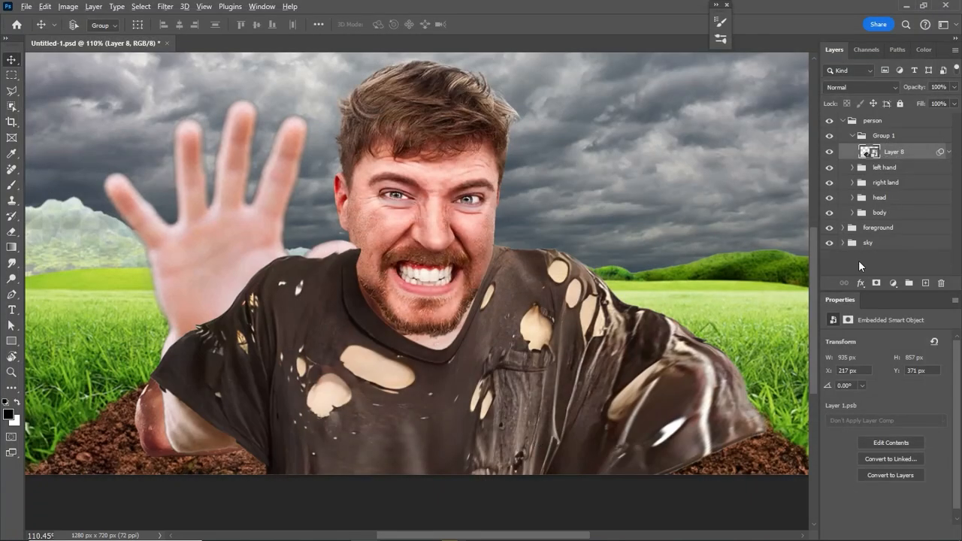
Step: Add a hide-all mask to the torn T-shirt layer and a white layer mask to the "body" group
{"action": "left_click", "coordinate": [876, 282], "text": "alt"}
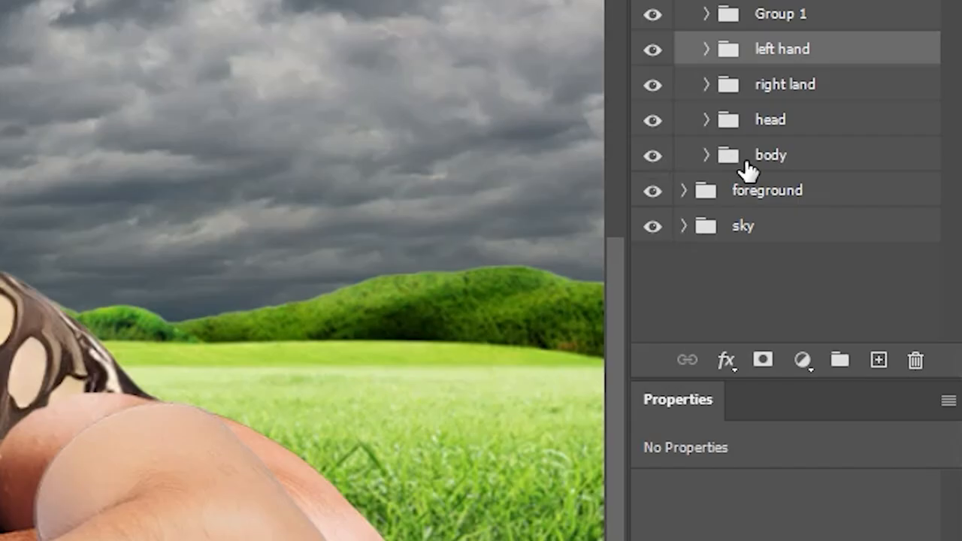
{"action": "left_click", "coordinate": [748, 162]}
{"action": "left_click", "coordinate": [763, 360]}
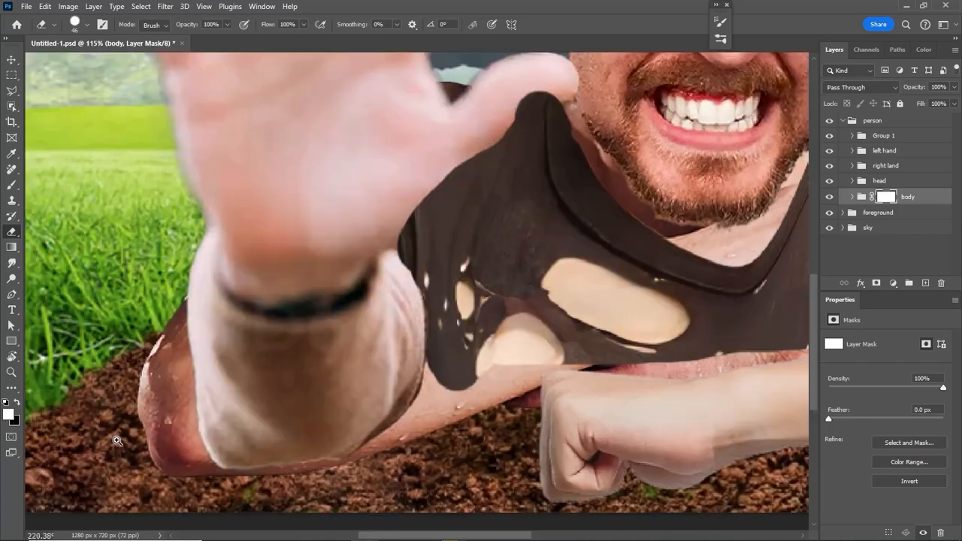
{"action": "scroll", "coordinate": [387, 429], "scroll_direction": "down", "scroll_amount": 3}
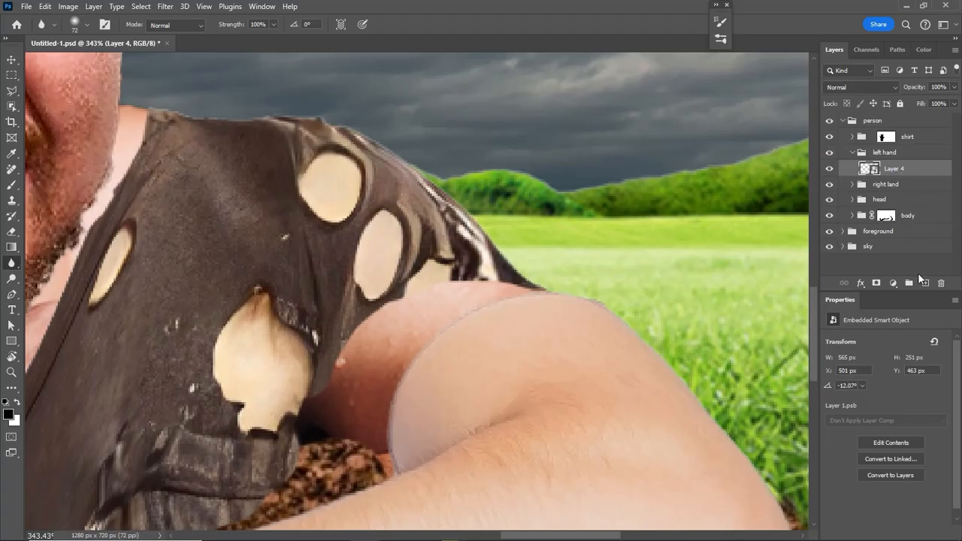
Step: Add a layer in the "left hand" group and clone shaded upper-arm skin over the forearm's cut edge near the elbow
{"action": "left_click", "coordinate": [924, 284]}
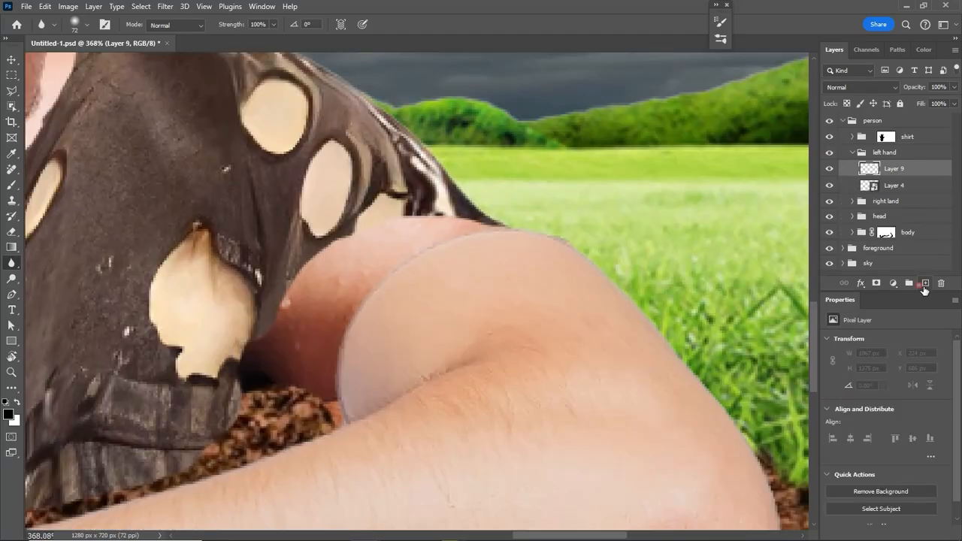
{"action": "key", "text": "s"}
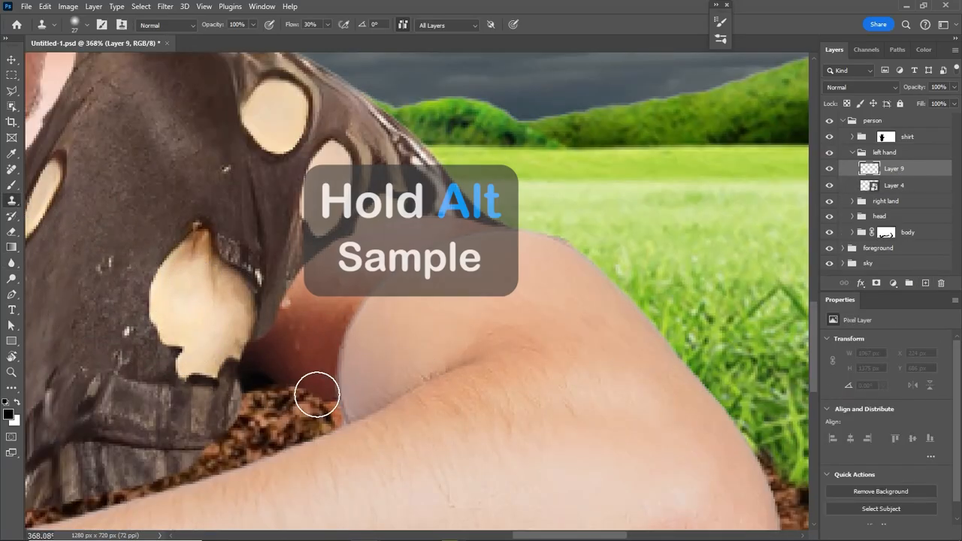
{"action": "left_click", "coordinate": [270, 375], "text": "alt"}
{"action": "mouse_move", "coordinate": [330, 387]}
{"action": "left_mouse_down"}
{"action": "mouse_move", "coordinate": [361, 423]}
{"action": "mouse_move", "coordinate": [494, 282]}
{"action": "left_mouse_up"}
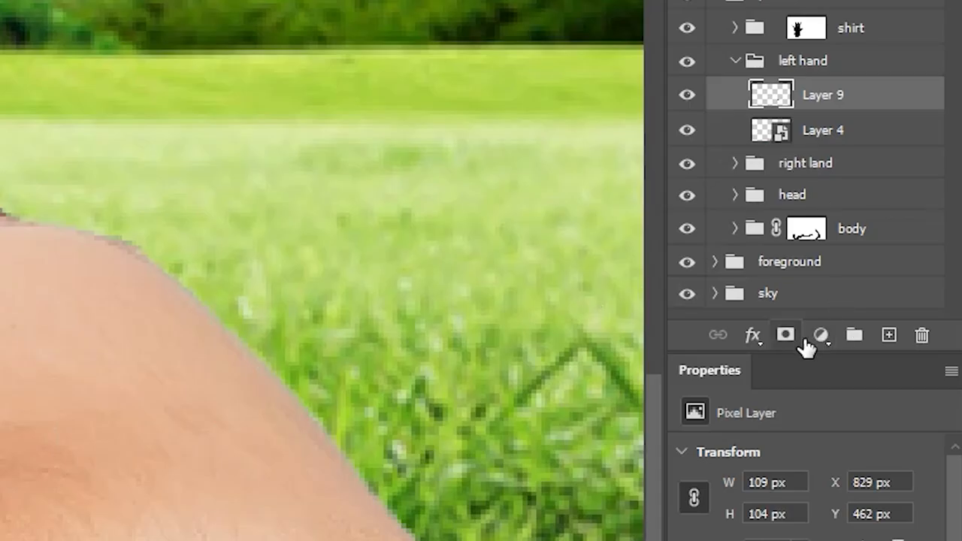
Step: Mask the cloned skin layer and blend its edges into the arm with a soft black brush at 16% flow
{"action": "left_click", "coordinate": [799, 338]}
{"action": "key", "text": "b"}
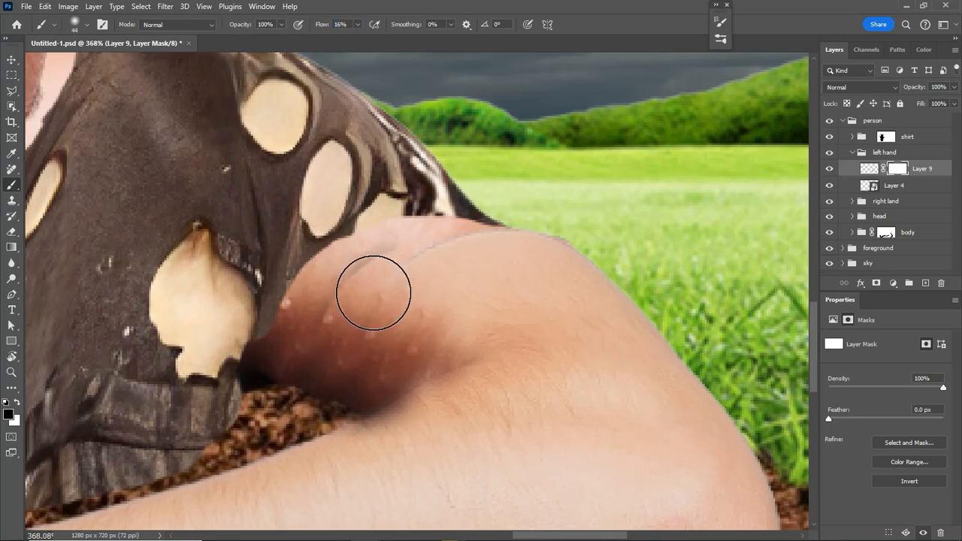
{"action": "left_click_drag", "start_coordinate": [374, 293], "coordinate": [301, 354]}
{"action": "scroll", "coordinate": [301, 354], "scroll_direction": "up", "scroll_amount": 3}
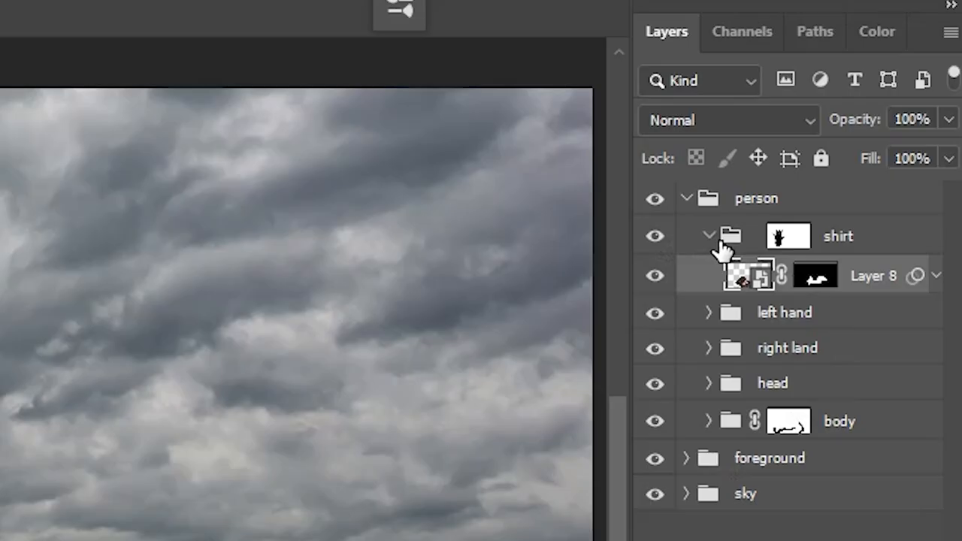
Step: Paint black with a rough-edged brush on the "shirt" group's mask so soil covers the shirt's lower edge
{"action": "left_click", "coordinate": [710, 235]}
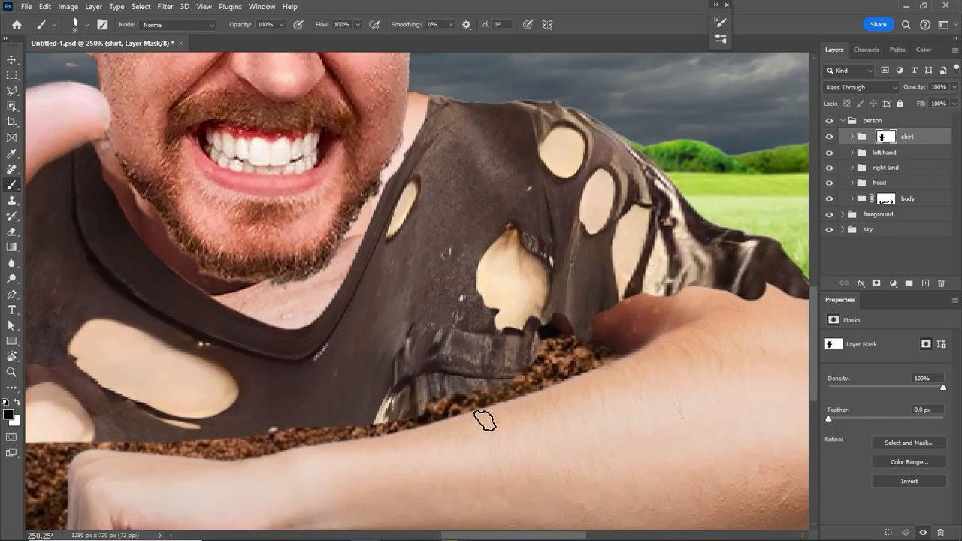
{"action": "left_click_drag", "start_coordinate": [430, 406], "coordinate": [346, 420]}
{"action": "left_click_drag", "start_coordinate": [346, 420], "coordinate": [475, 389]}
{"action": "left_click_drag", "start_coordinate": [253, 419], "coordinate": [87, 443]}
{"action": "left_click_drag", "start_coordinate": [169, 417], "coordinate": [98, 418]}
{"action": "left_click_drag", "start_coordinate": [406, 414], "coordinate": [331, 414]}
{"action": "left_click_drag", "start_coordinate": [383, 346], "coordinate": [473, 345]}
{"action": "left_click_drag", "start_coordinate": [249, 379], "coordinate": [283, 416]}
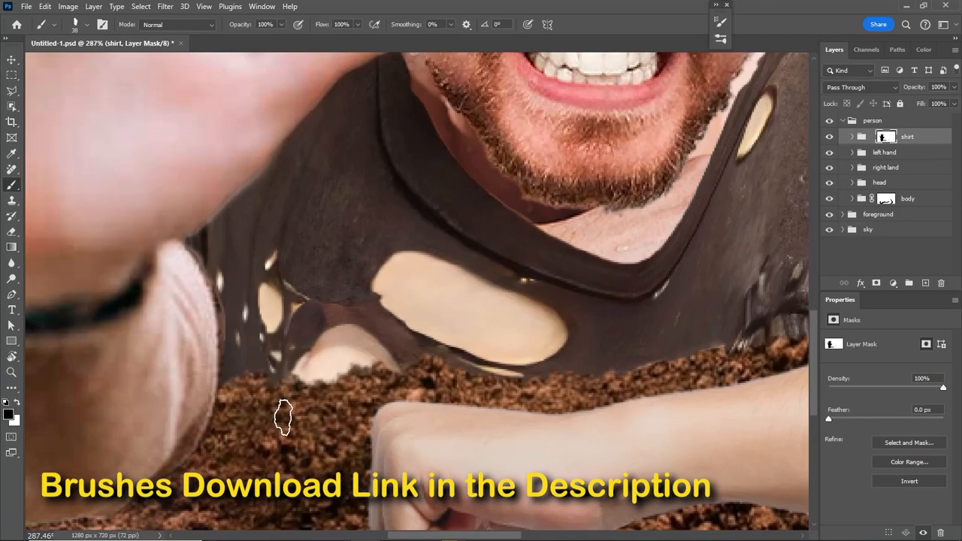
{"action": "left_click_drag", "start_coordinate": [542, 417], "coordinate": [493, 418]}
Step: Add a layer mask to the "left hand" group
{"action": "left_click", "coordinate": [826, 195]}
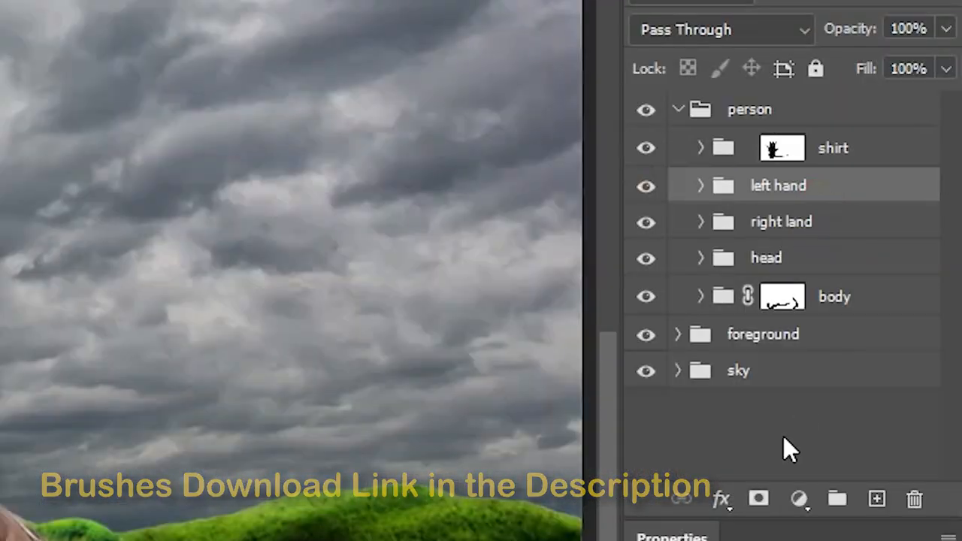
{"action": "left_click", "coordinate": [758, 499]}
{"action": "scroll", "coordinate": [208, 484], "scroll_direction": "down", "scroll_amount": 4}
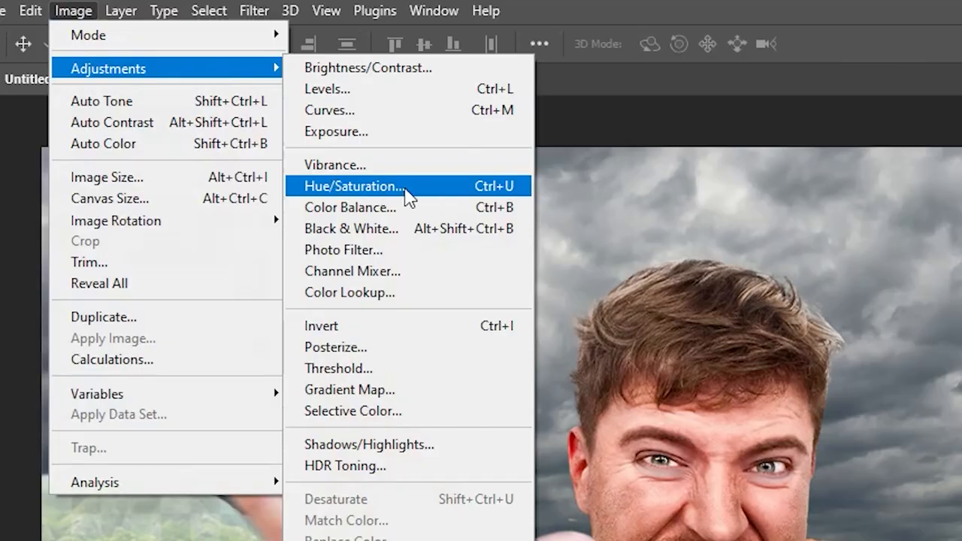
Step: Shift the Yellows hue of the T-shirt layer toward red with Hue/Saturation to match the skin in the torn holes
{"action": "left_click", "coordinate": [422, 187]}
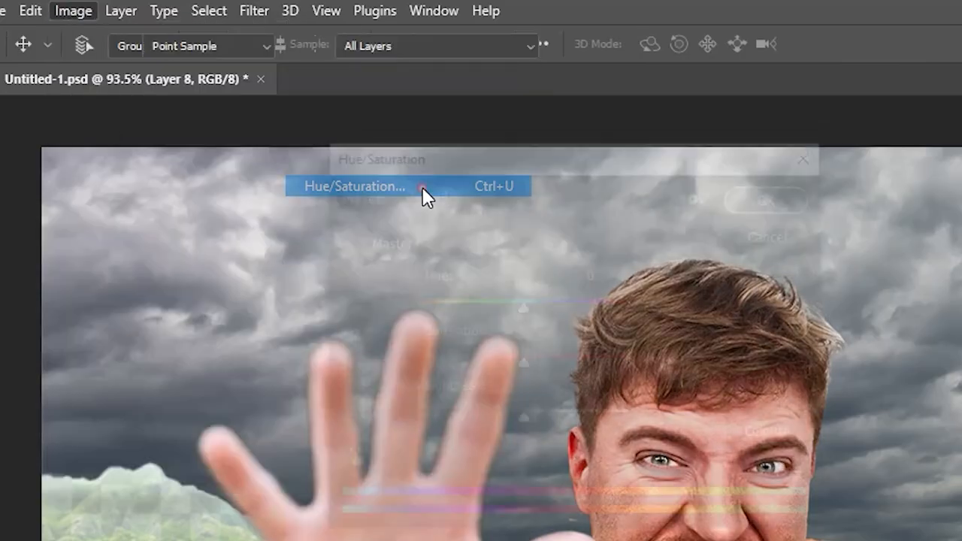
{"action": "left_click_drag", "start_coordinate": [270, 91], "coordinate": [616, 116]}
{"action": "scroll", "coordinate": [561, 343], "scroll_direction": "up", "scroll_amount": 5}
{"action": "left_click", "coordinate": [563, 274]}
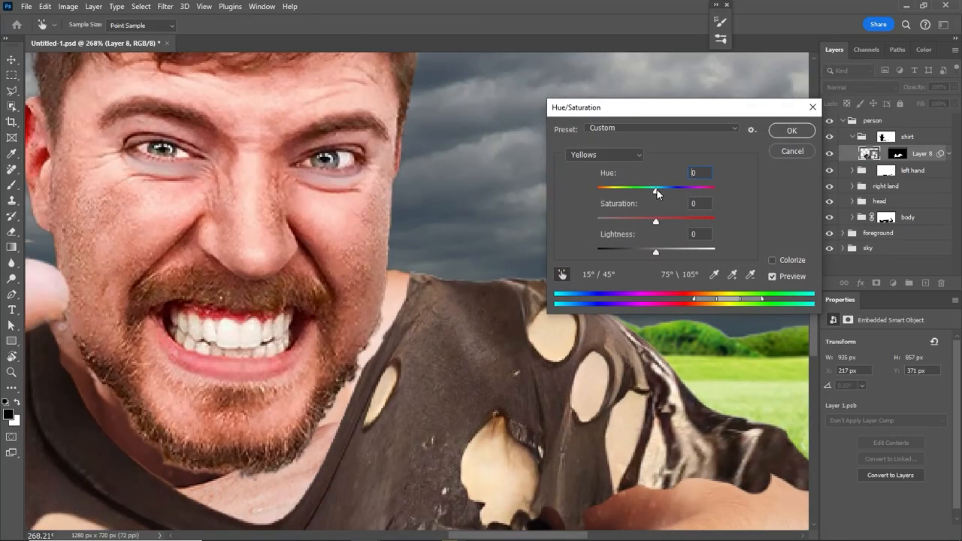
{"action": "left_click_drag", "start_coordinate": [657, 189], "coordinate": [638, 190]}
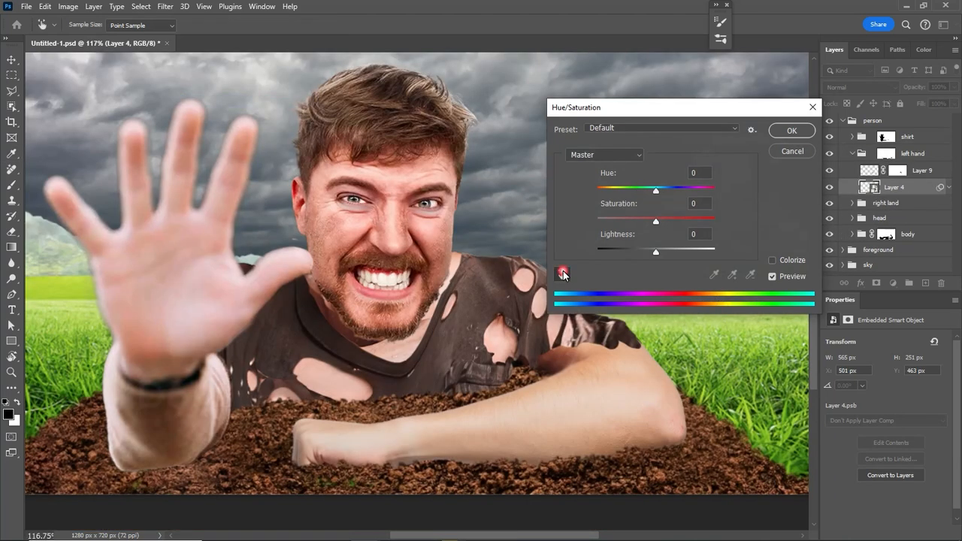
Step: Shift the resting forearm's hue slightly toward red with Hue/Saturation and darken the raised hand's midtones with Curves
{"action": "left_click_drag", "start_coordinate": [645, 189], "coordinate": [648, 189]}
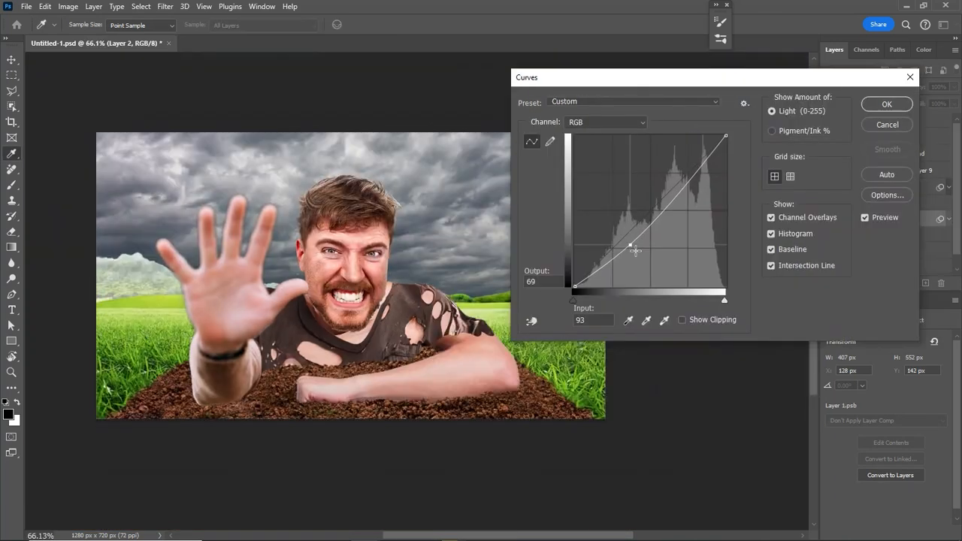
{"action": "left_click_drag", "start_coordinate": [639, 242], "coordinate": [635, 252]}
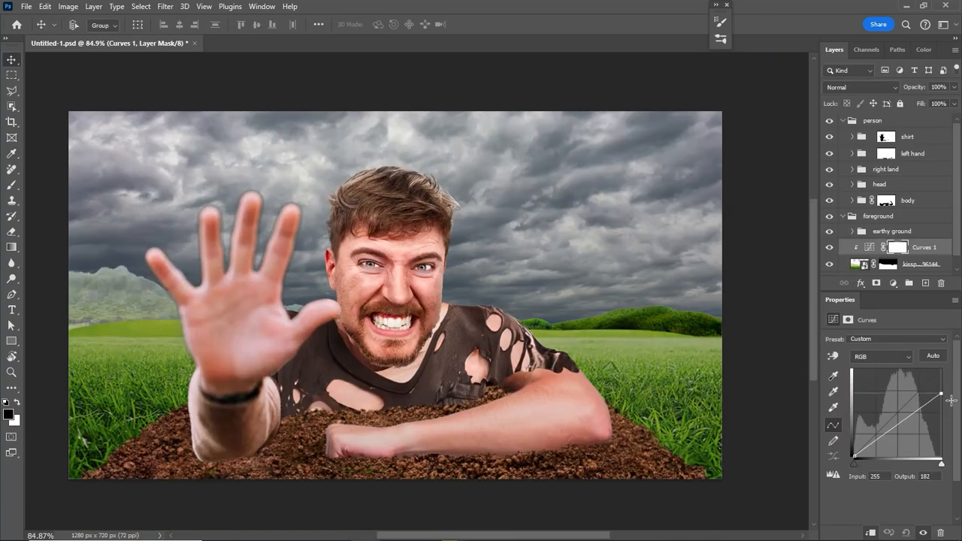
Step: Darken the meadow by lowering the white output of its clipped Curves and reduce its saturation with clipped Hue/Saturation
{"action": "left_click_drag", "start_coordinate": [950, 404], "coordinate": [953, 417]}
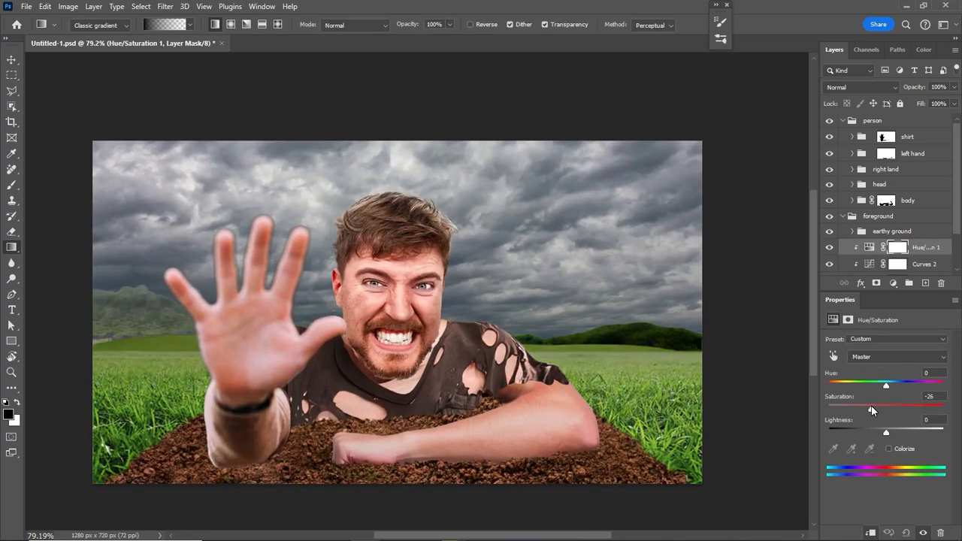
{"action": "left_click_drag", "start_coordinate": [872, 409], "coordinate": [869, 409]}
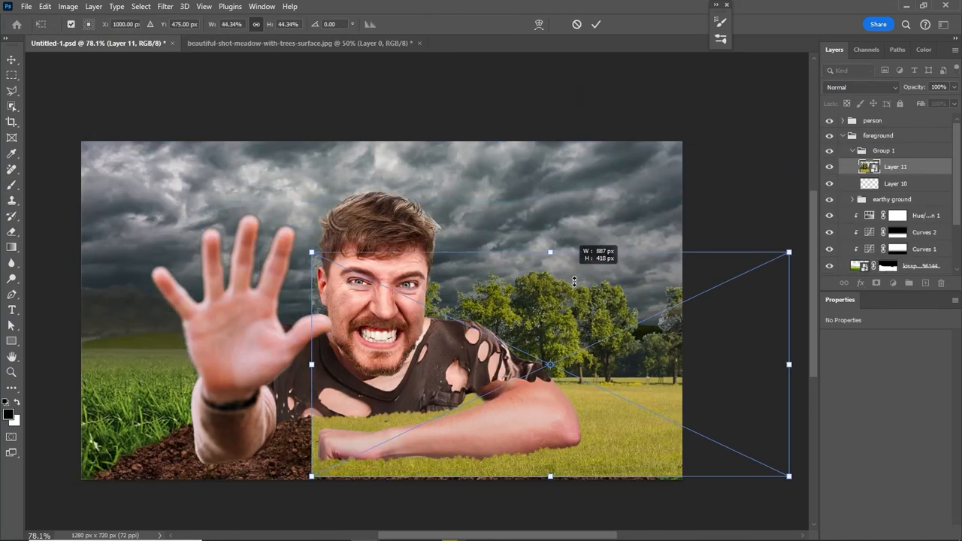
Step: Scale the tree meadow image to 726 × 342 px on the left half and place a duplicate on the right half
{"action": "left_click_drag", "start_coordinate": [560, 242], "coordinate": [327, 299]}
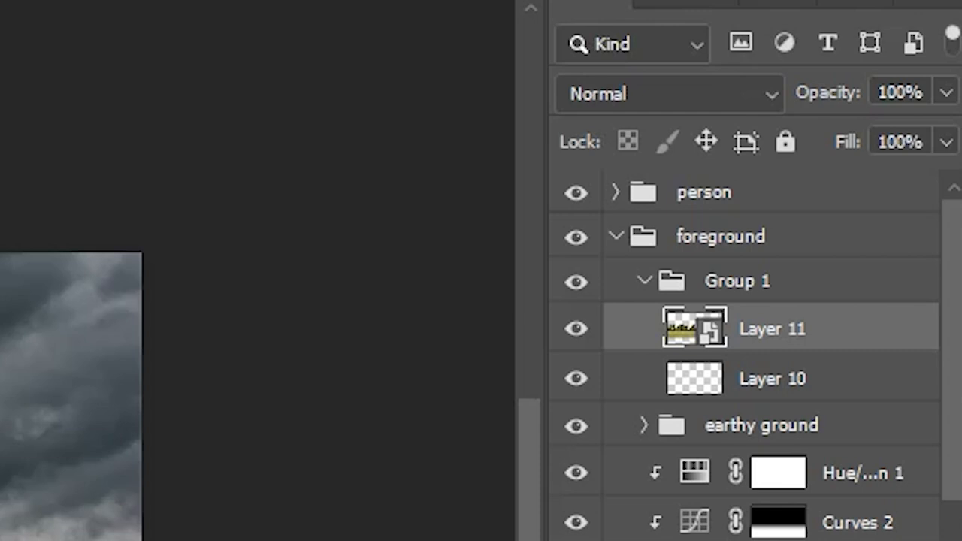
{"action": "key", "text": "ctrl+j"}
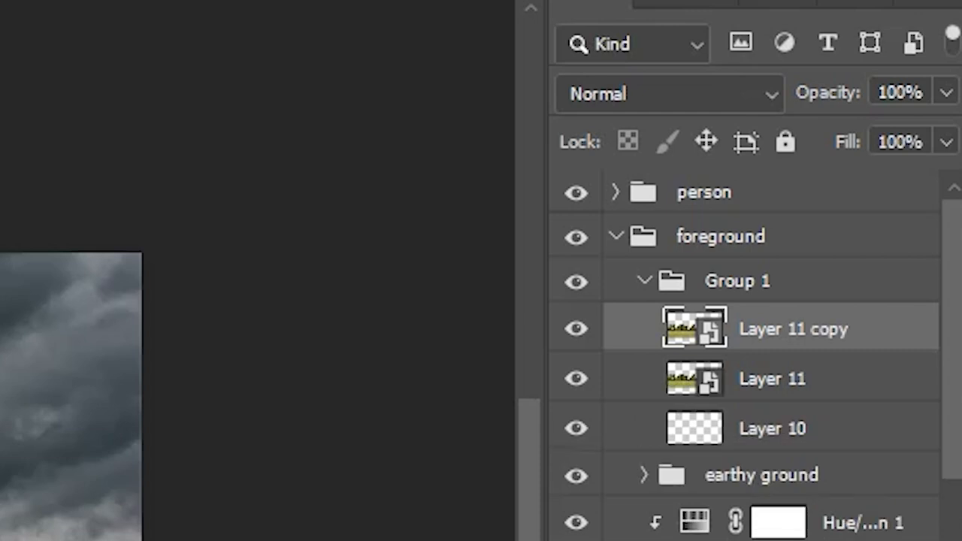
{"action": "key", "text": "ctrl+t"}
{"action": "left_click_drag", "start_coordinate": [185, 373], "coordinate": [515, 374]}
{"action": "key", "text": "Return"}
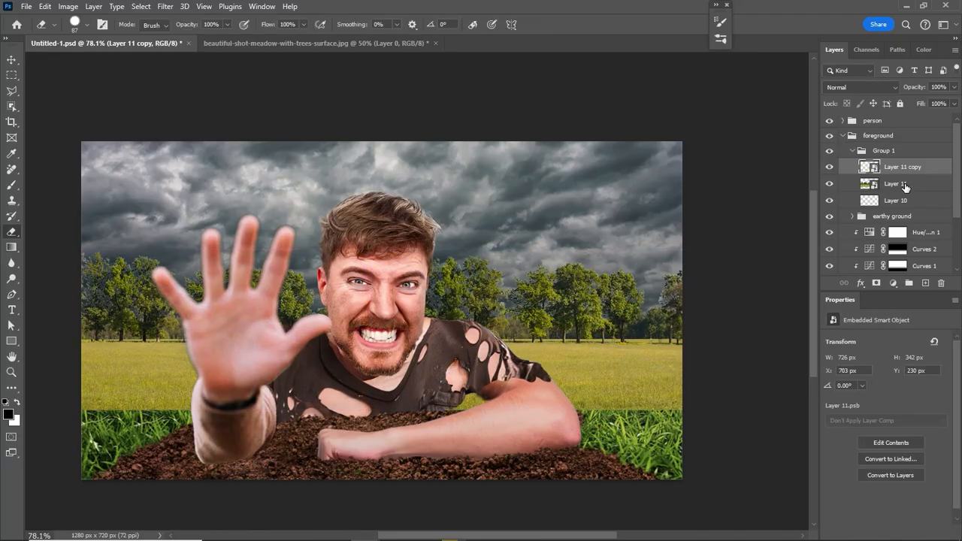
Step: Merge the two tree meadow layers into one and shift the hue toward green with Hue/Saturation
{"action": "left_click", "coordinate": [905, 186], "text": "shift"}
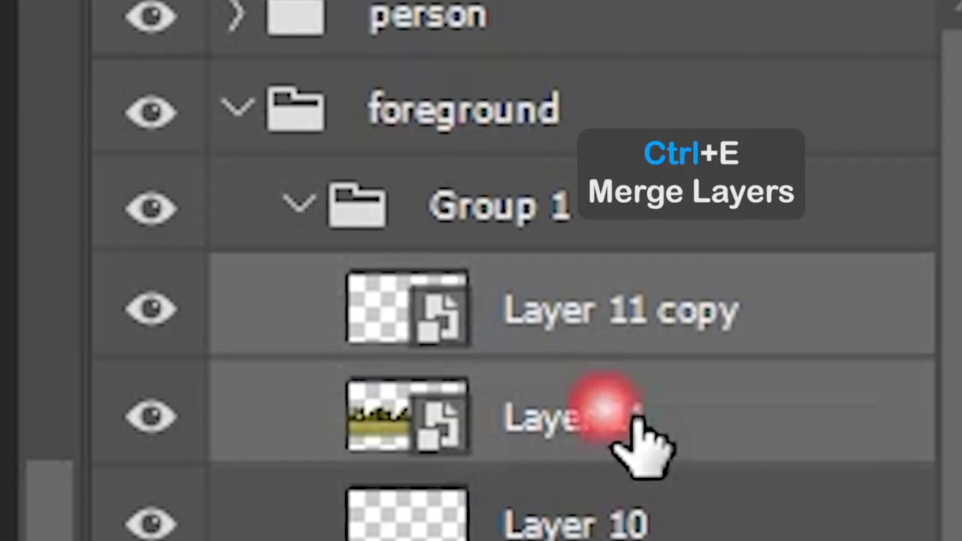
{"action": "key", "text": "ctrl+e"}
{"action": "key", "text": "ctrl+u"}
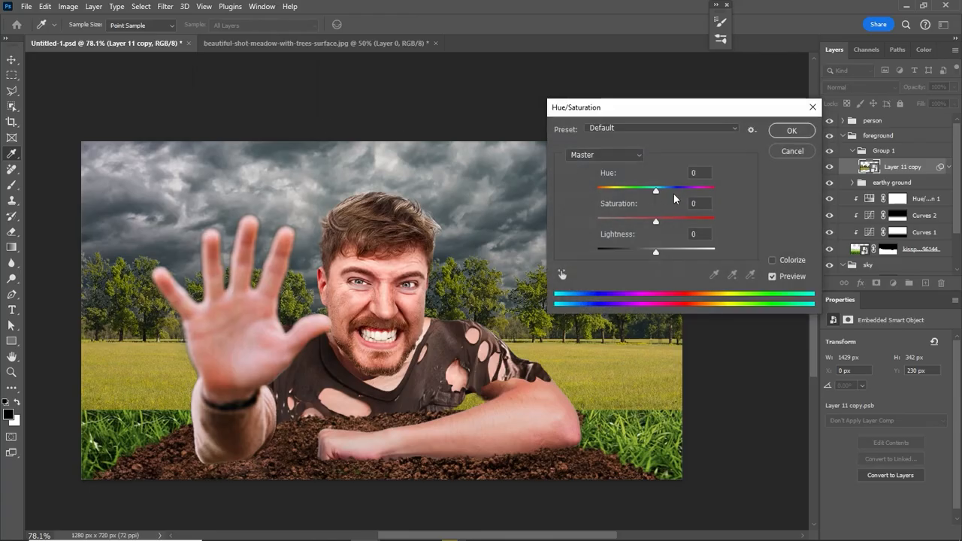
{"action": "left_click_drag", "start_coordinate": [655, 191], "coordinate": [659, 193]}
{"action": "key", "text": "Return"}
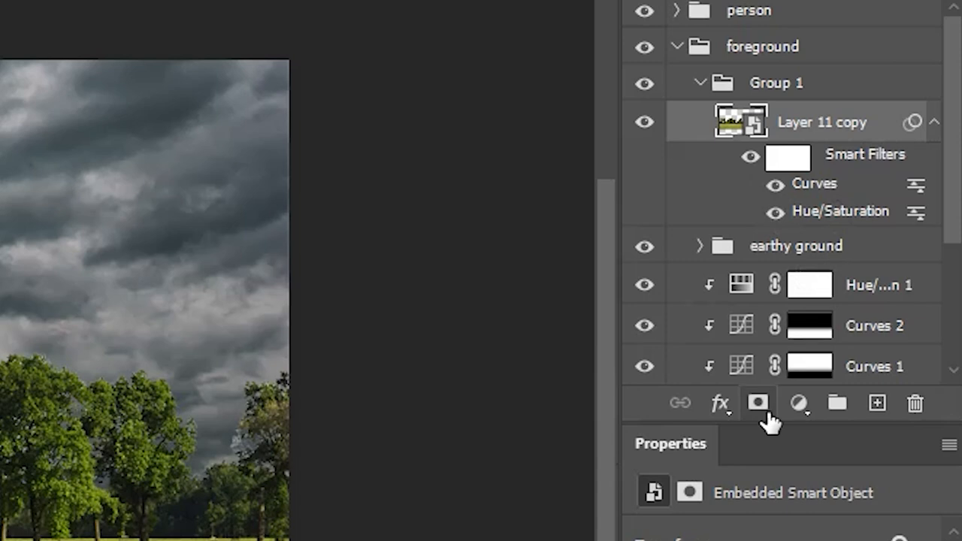
Step: Add a layer mask to the merged tree layer for a gradient fade of its grass into the meadow
{"action": "left_click", "coordinate": [877, 285]}
{"action": "key", "text": "g"}
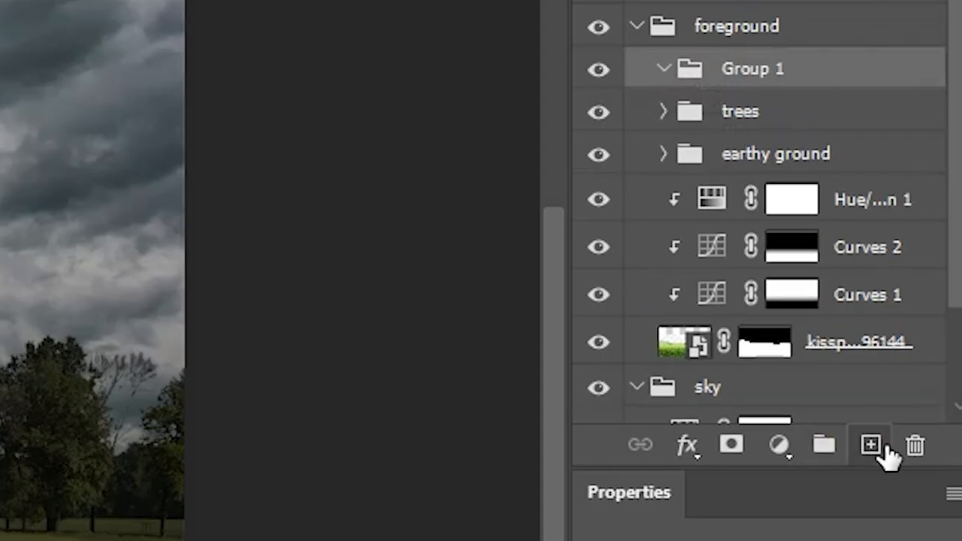
Step: Add a layer above the "trees" group and brush soft haze along the horizon at 5% flow with sampled sky greys
{"action": "left_click", "coordinate": [925, 283]}
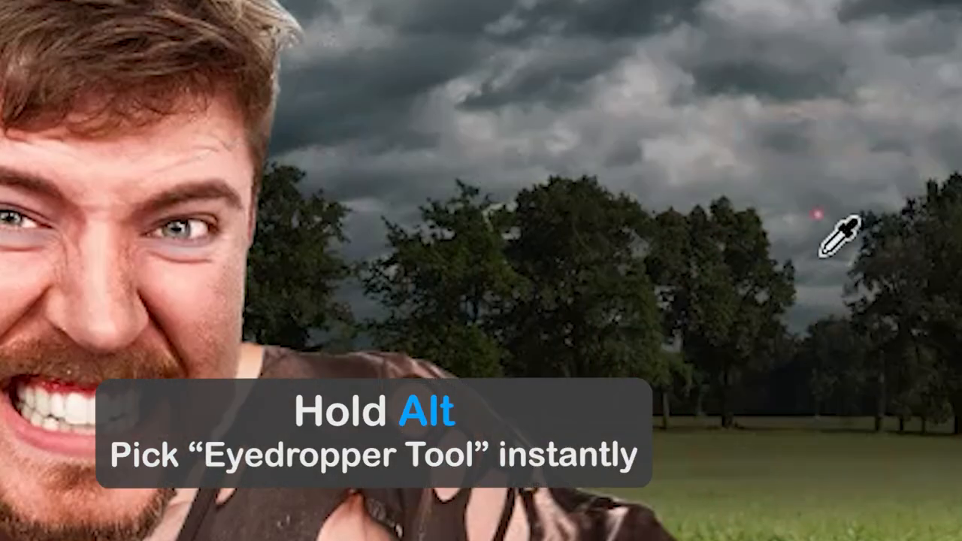
{"action": "left_click_drag", "start_coordinate": [764, 303], "coordinate": [829, 323]}
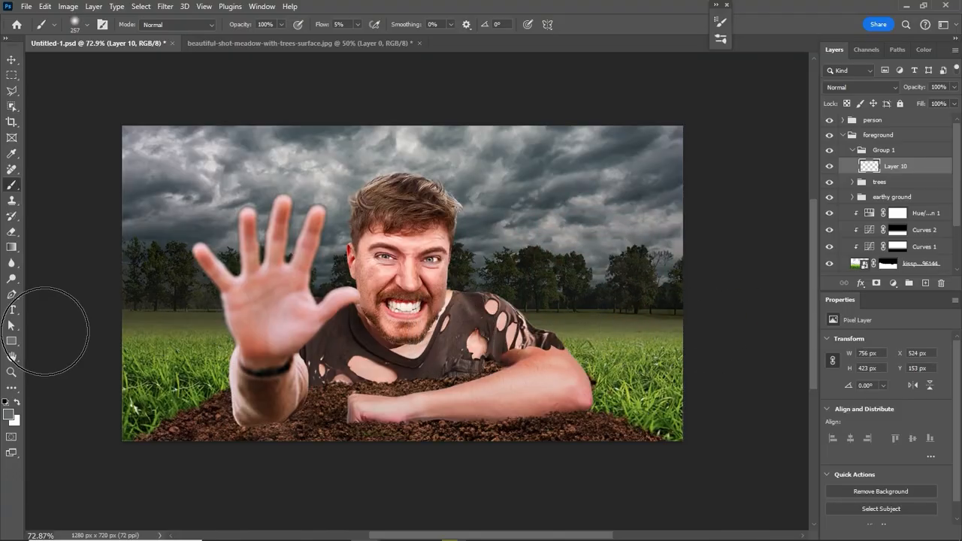
{"action": "left_click_drag", "start_coordinate": [449, 296], "coordinate": [487, 299]}
{"action": "left_click", "coordinate": [417, 148], "text": "alt"}
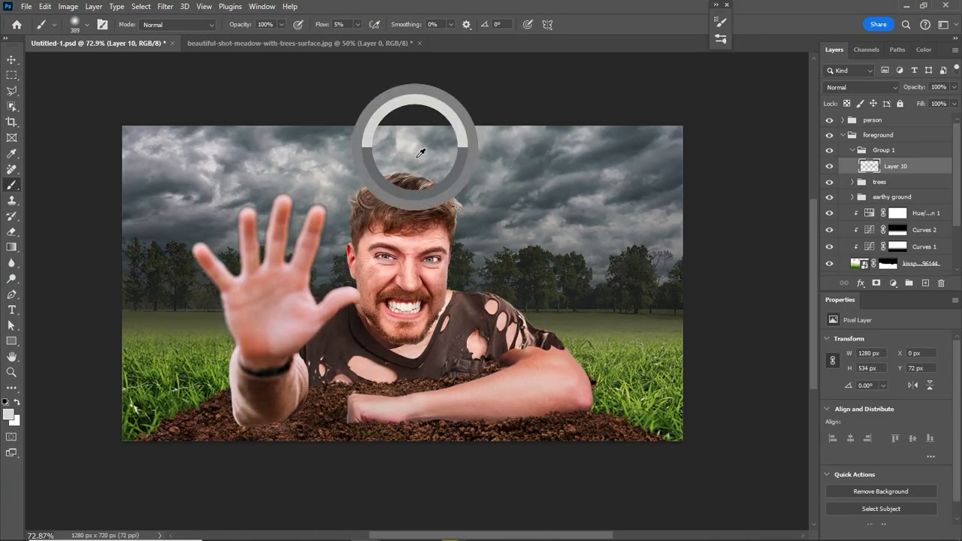
{"action": "left_click_drag", "start_coordinate": [631, 297], "coordinate": [195, 405]}
Step: Resize the grunge-wall-texture image in the "grave" group to 808 × 538 px behind the person
{"action": "key", "text": "ctrl+minus"}
{"action": "key", "text": "ctrl+minus"}
{"action": "key", "text": "ctrl+minus"}
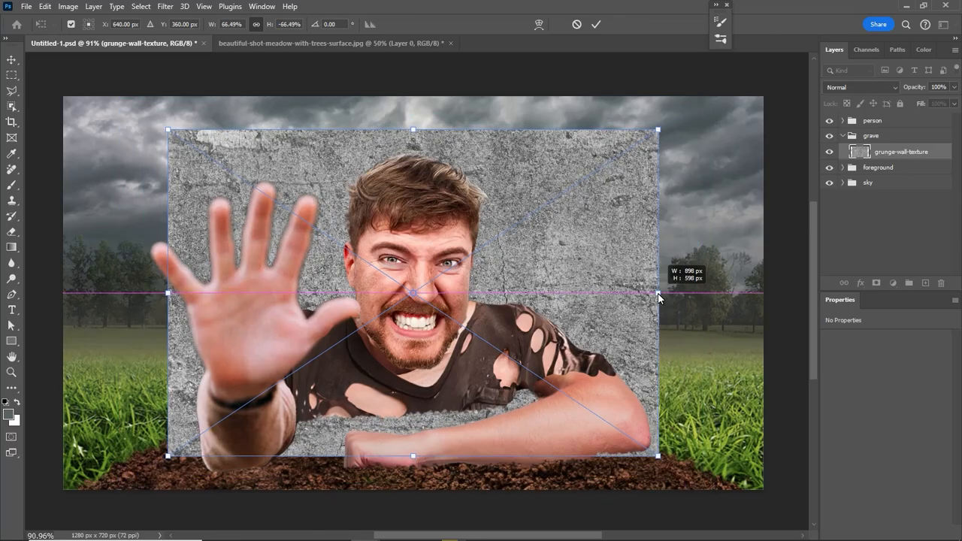
{"action": "left_click_drag", "start_coordinate": [662, 298], "coordinate": [552, 307]}
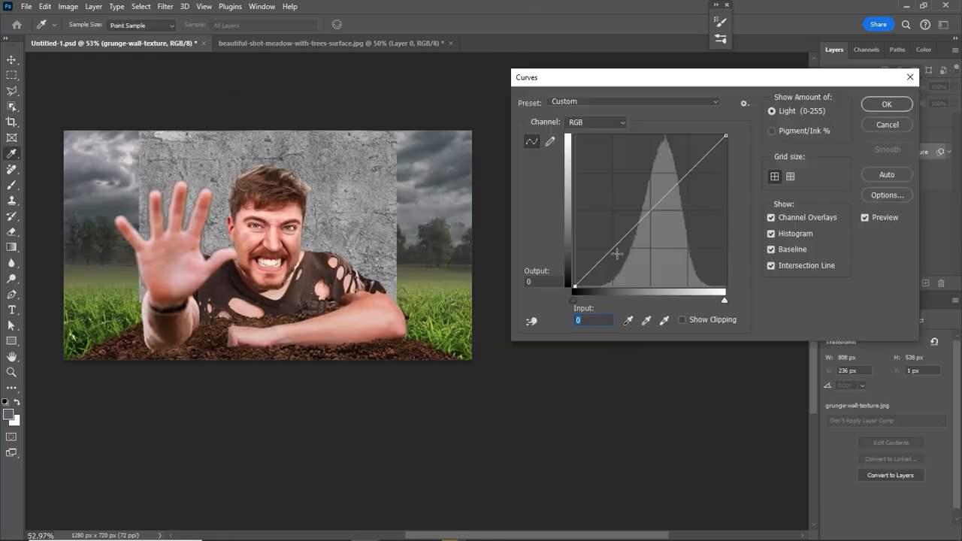
Step: Darken the wall texture with Curves and draw an unfilled 472 × 524 px rounded rectangle with an overlapping 350 × 320 px ellipse
{"action": "left_click_drag", "start_coordinate": [614, 253], "coordinate": [623, 265]}
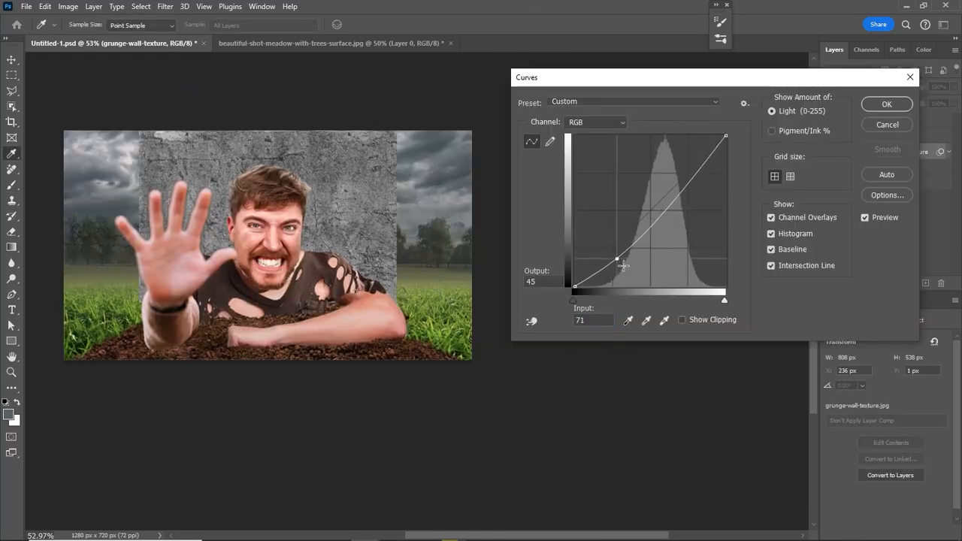
{"action": "left_click_drag", "start_coordinate": [254, 167], "coordinate": [509, 451]}
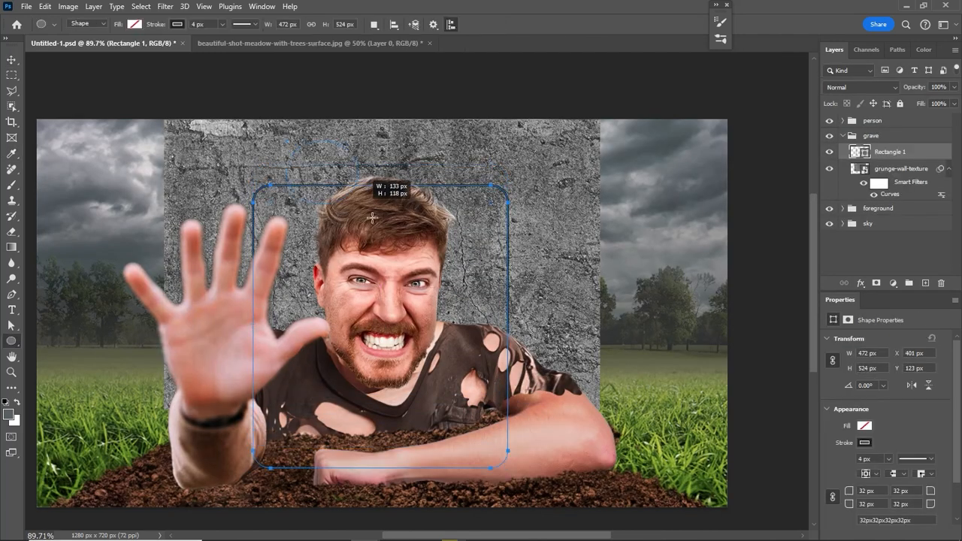
{"action": "left_click_drag", "start_coordinate": [480, 317], "coordinate": [478, 315]}
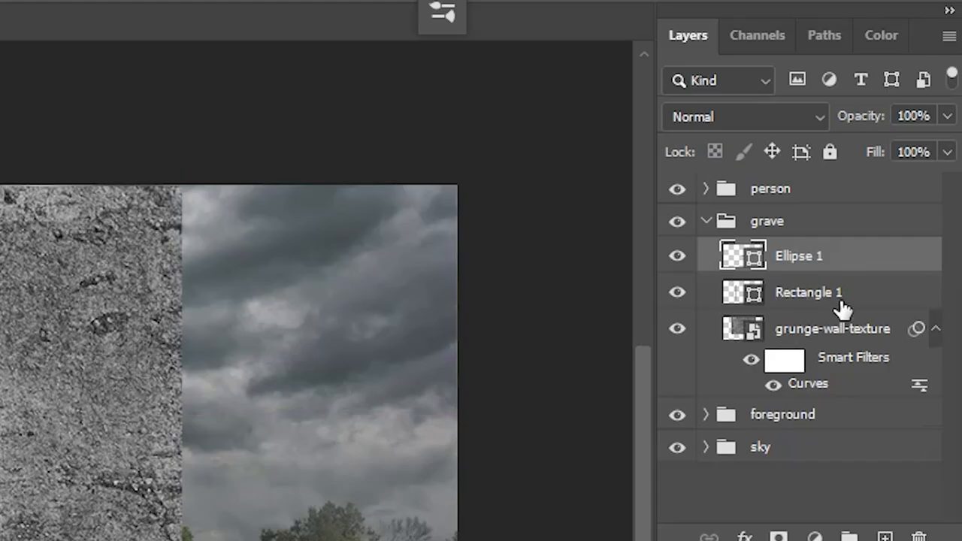
Step: Load the ellipse and rectangle outlines as one selection, hide both shapes, and mask the grunge-wall-texture layer to that gravestone silhouette
{"action": "left_click", "coordinate": [902, 170], "text": "shift"}
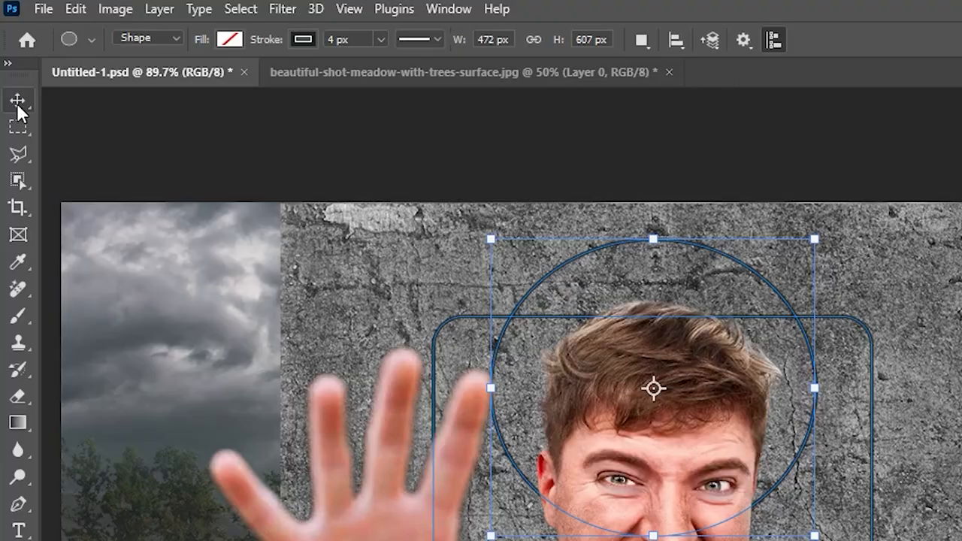
{"action": "left_click", "coordinate": [11, 59]}
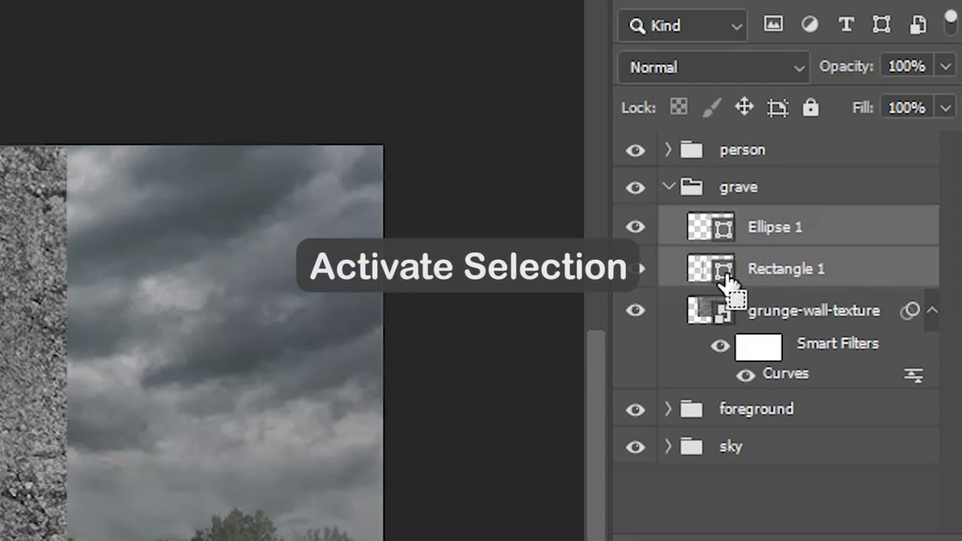
{"action": "left_click", "coordinate": [724, 273], "text": "ctrl+shift"}
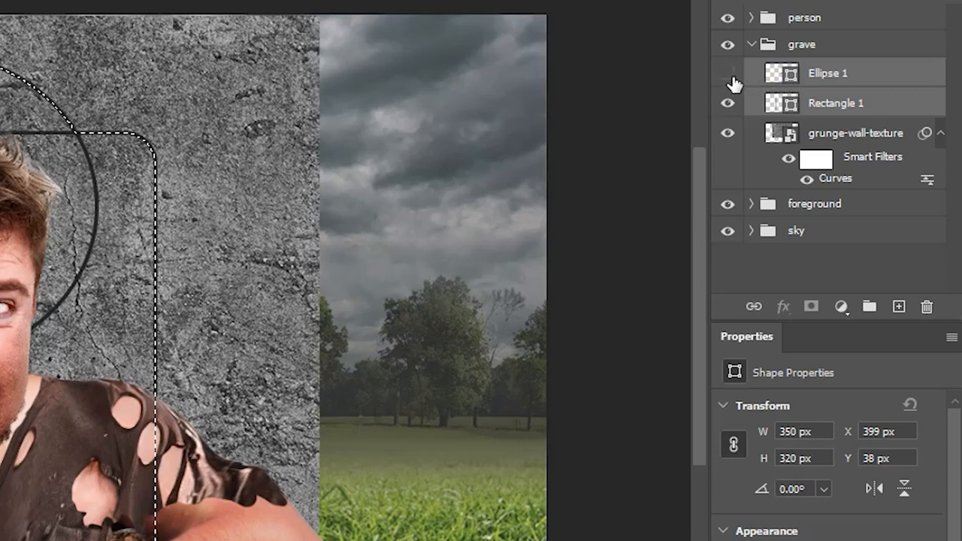
{"action": "left_click", "coordinate": [727, 103]}
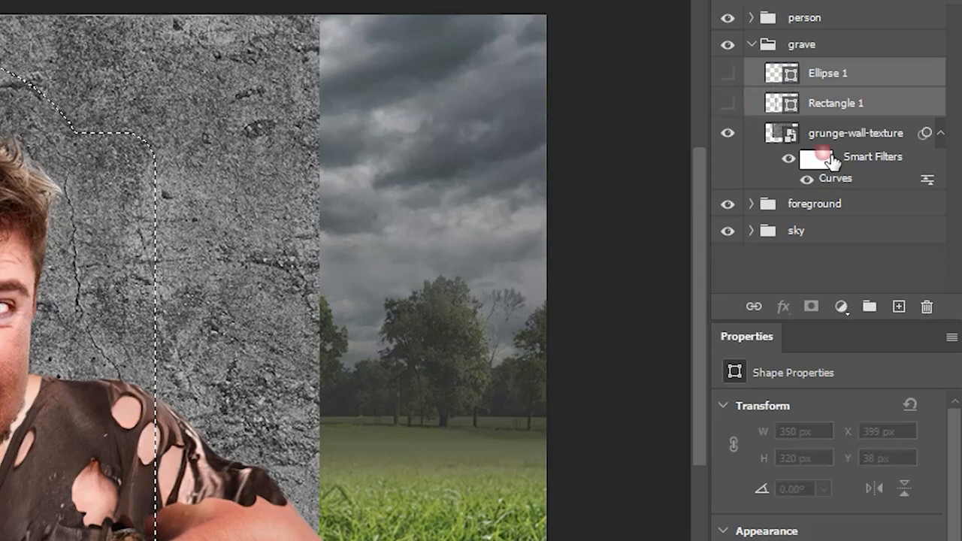
{"action": "left_click", "coordinate": [854, 143]}
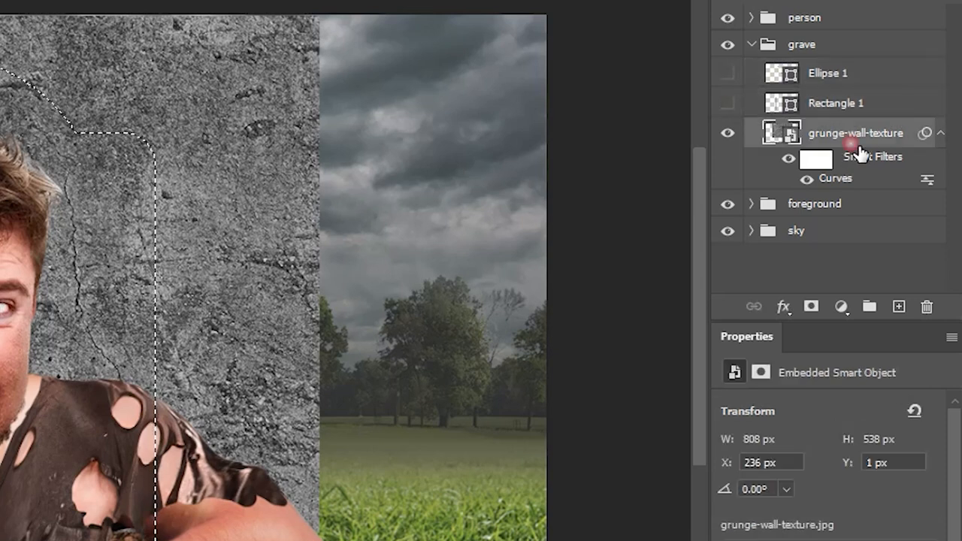
{"action": "left_click", "coordinate": [811, 306]}
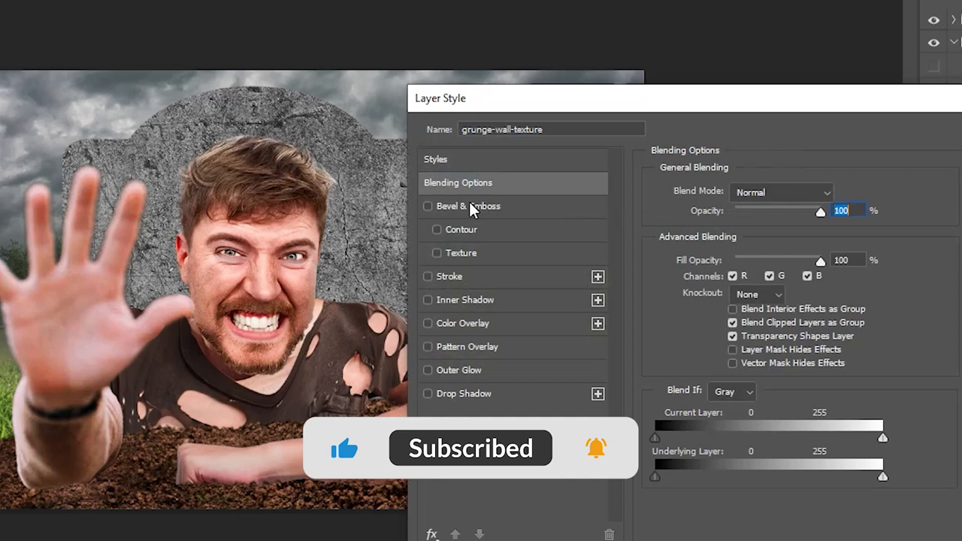
Step: Give the gravestone a Chisel Hard Inner Bevel with 677% depth, 29 px size, 0 soften, 96° angle and 32° altitude, and rotate it slightly clockwise
{"action": "left_click", "coordinate": [472, 209]}
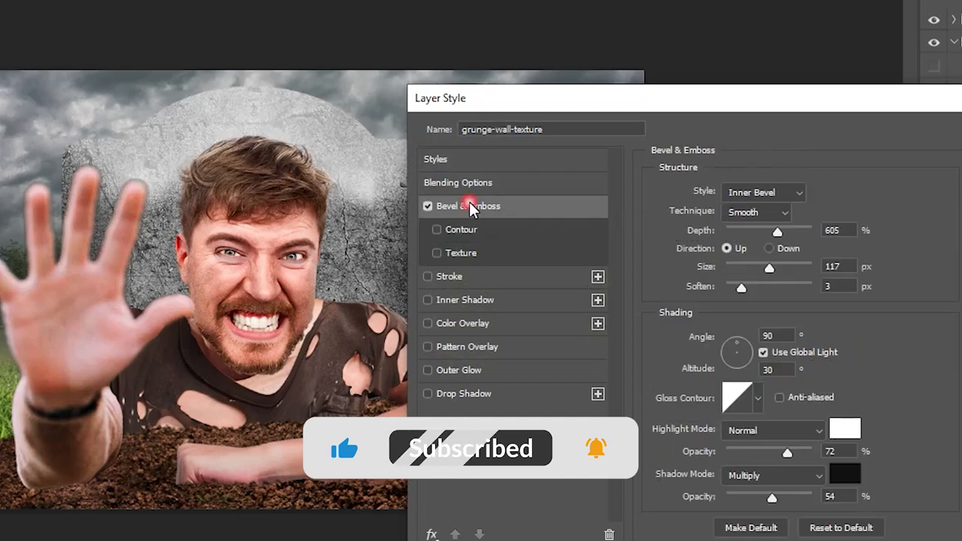
{"action": "left_click", "coordinate": [807, 153]}
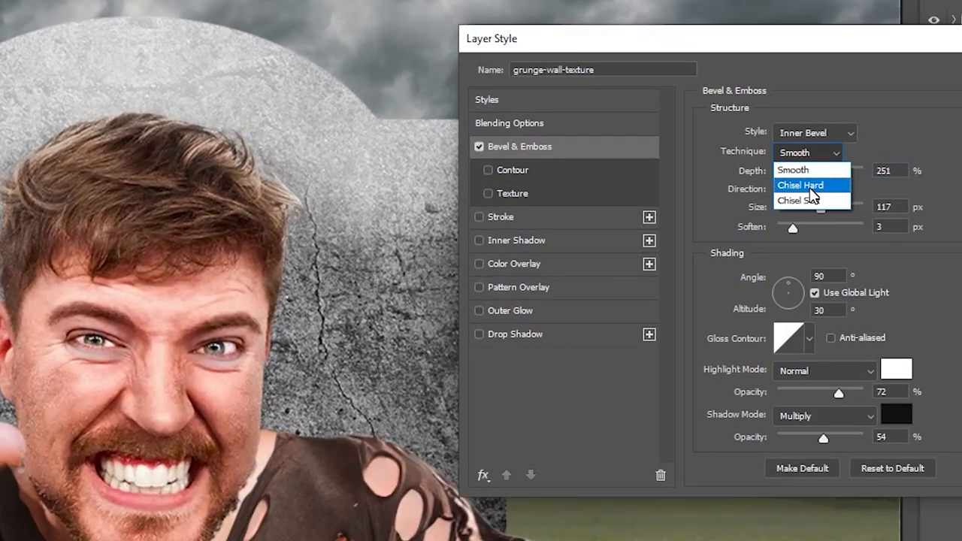
{"action": "left_click", "coordinate": [804, 185]}
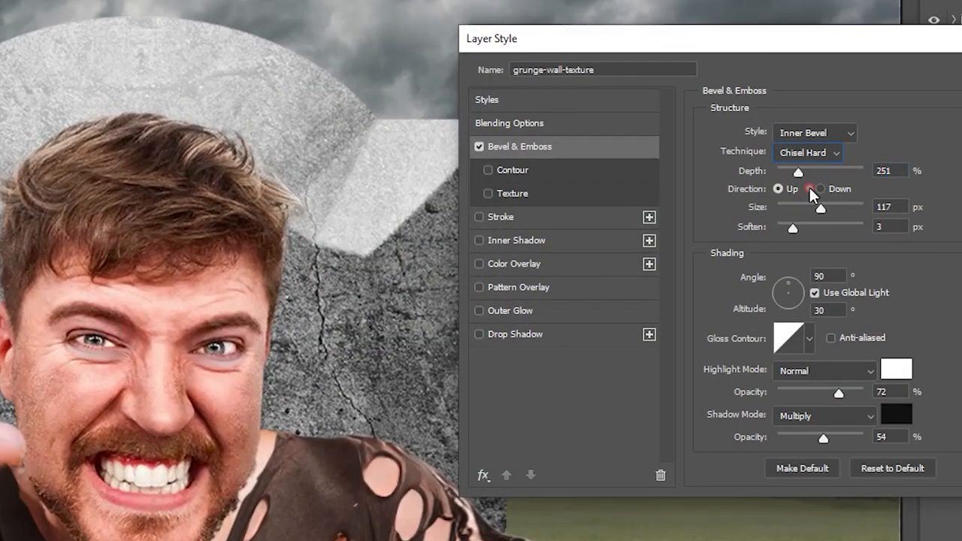
{"action": "left_click_drag", "start_coordinate": [819, 208], "coordinate": [792, 209]}
{"action": "left_click_drag", "start_coordinate": [798, 171], "coordinate": [827, 178]}
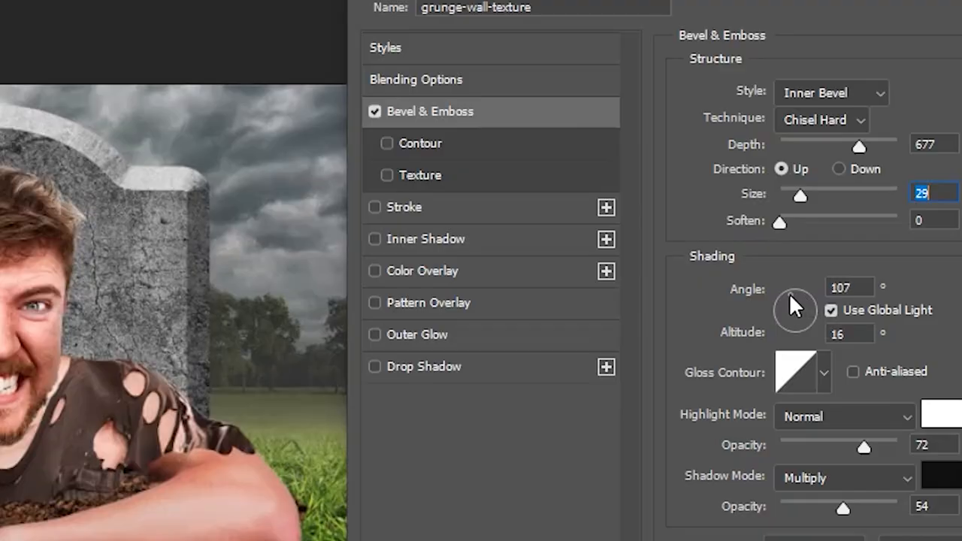
{"action": "left_click", "coordinate": [789, 293]}
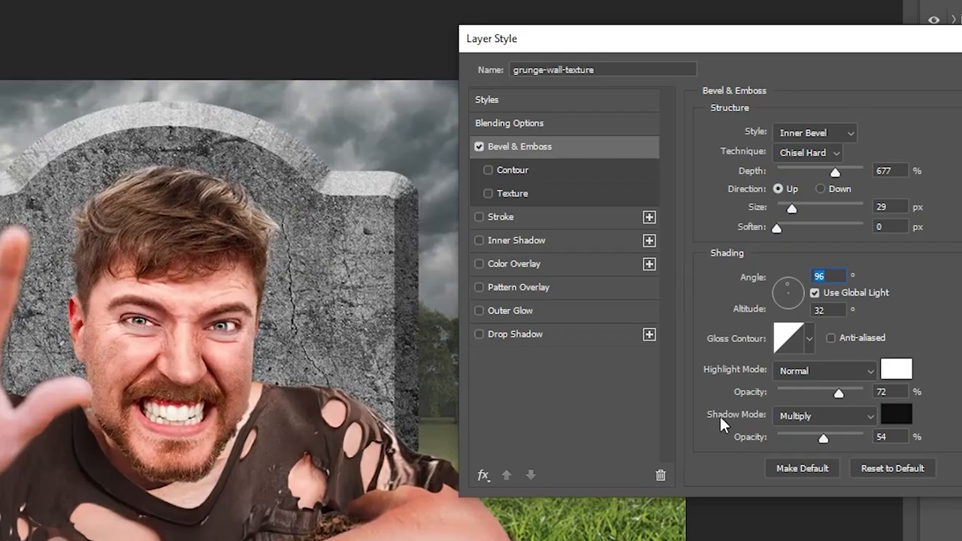
{"action": "left_click_drag", "start_coordinate": [788, 438], "coordinate": [825, 432]}
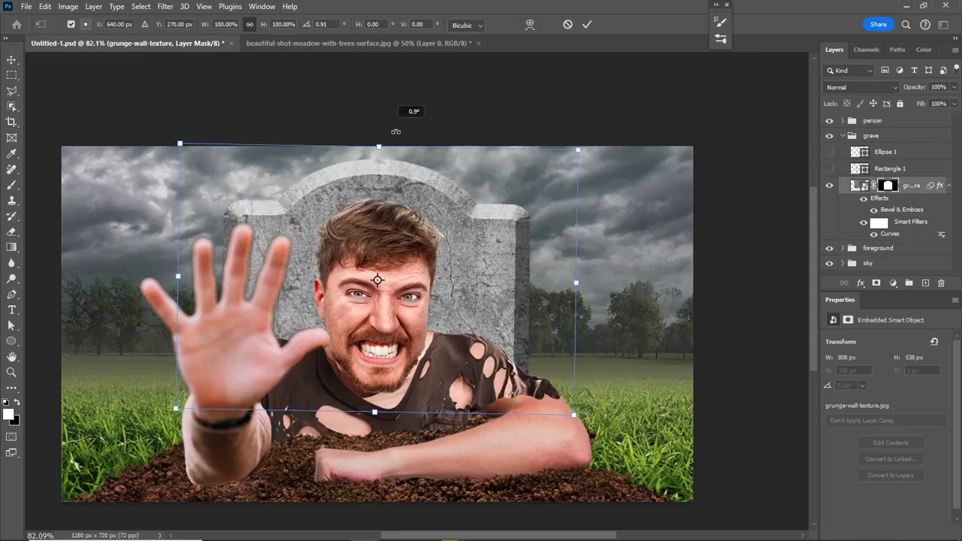
{"action": "left_click_drag", "start_coordinate": [395, 132], "coordinate": [393, 128]}
{"action": "key", "text": "Return"}
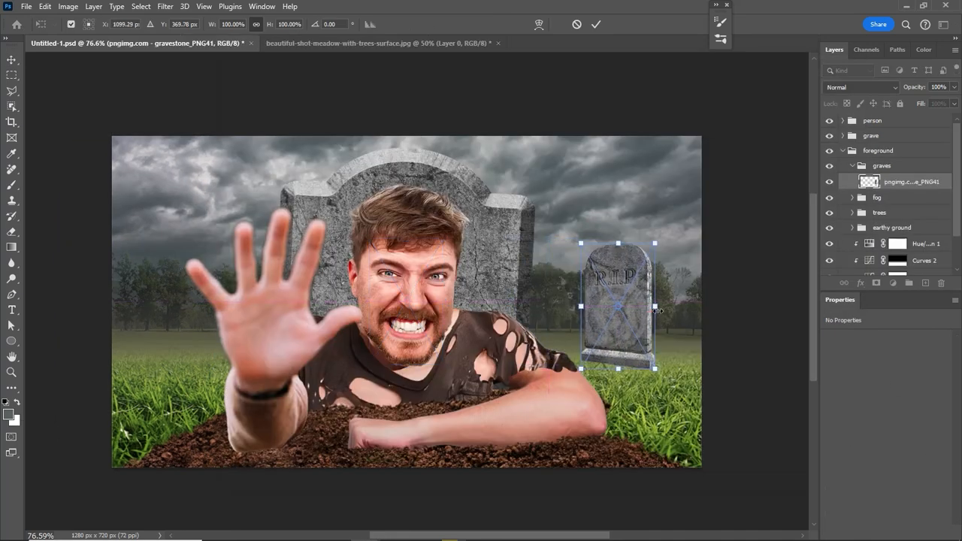
Step: Scale down and reshape the RIP gravestone in the "graves" group to fit the meadow beside the person's bent arm
{"action": "left_click_drag", "start_coordinate": [658, 310], "coordinate": [647, 311]}
{"action": "right_click", "coordinate": [631, 335]}
{"action": "left_click_drag", "start_coordinate": [625, 349], "coordinate": [667, 360]}
{"action": "left_click_drag", "start_coordinate": [690, 320], "coordinate": [680, 324]}
{"action": "left_click_drag", "start_coordinate": [654, 349], "coordinate": [658, 360]}
{"action": "left_click_drag", "start_coordinate": [686, 297], "coordinate": [698, 285]}
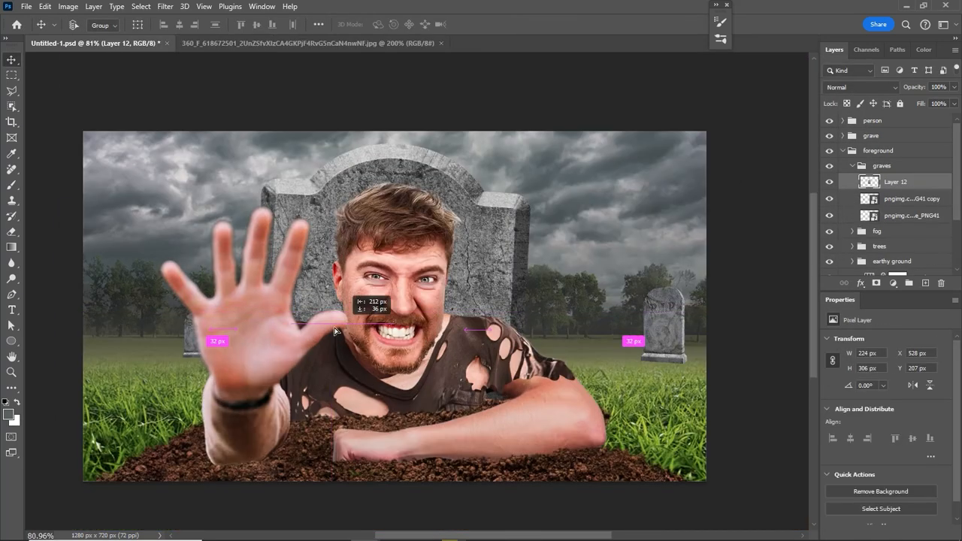
Step: Scale the Layer 12 gravestone to 26.32%, place it between the large grave and the RIP stone, and lower its lightness with Hue/Saturation
{"action": "left_click_drag", "start_coordinate": [335, 330], "coordinate": [175, 333]}
{"action": "key", "text": "ctrl+t"}
{"action": "left_click_drag", "start_coordinate": [187, 251], "coordinate": [147, 305]}
{"action": "left_click_drag", "start_coordinate": [134, 320], "coordinate": [473, 310]}
{"action": "scroll", "coordinate": [591, 318], "scroll_direction": "up", "scroll_amount": 5}
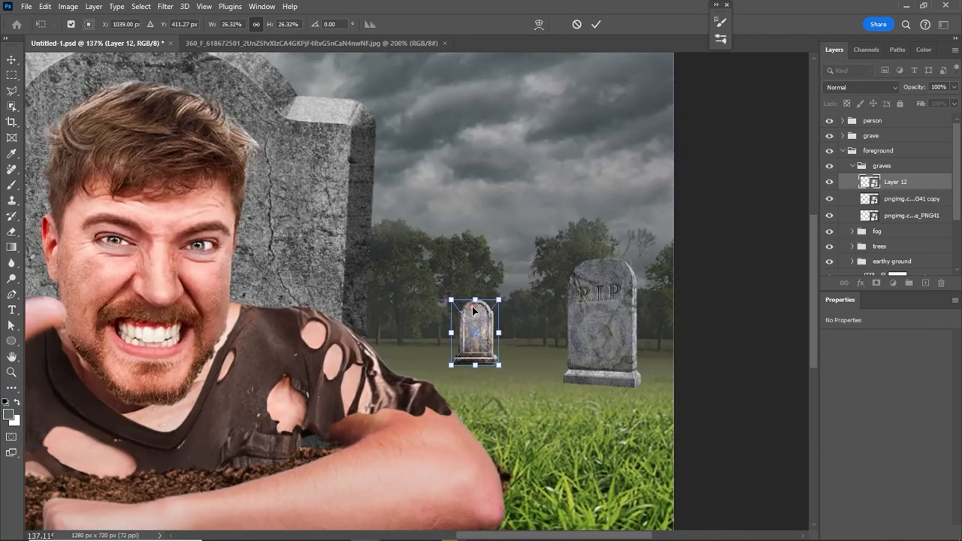
{"action": "key", "text": "Return"}
{"action": "key", "text": "ctrl+0"}
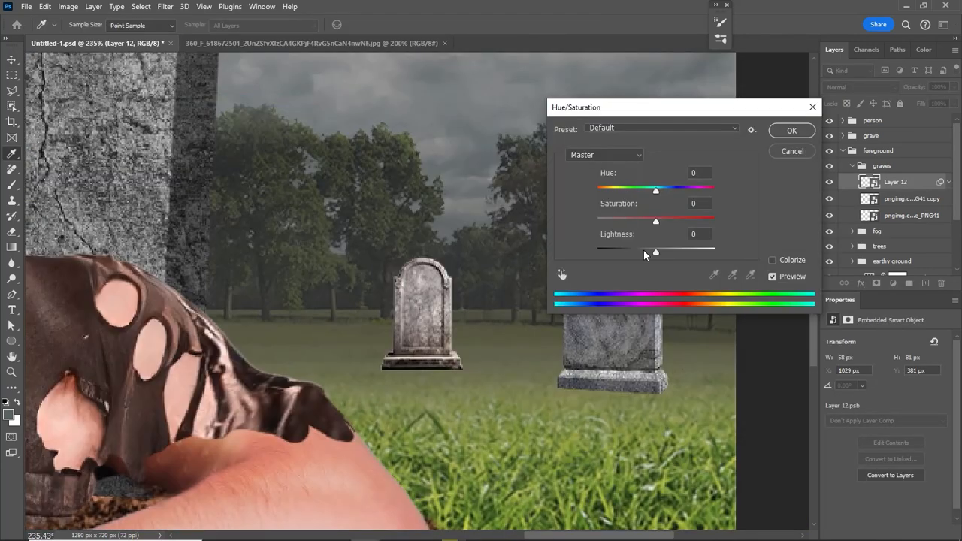
{"action": "left_click_drag", "start_coordinate": [651, 249], "coordinate": [644, 254]}
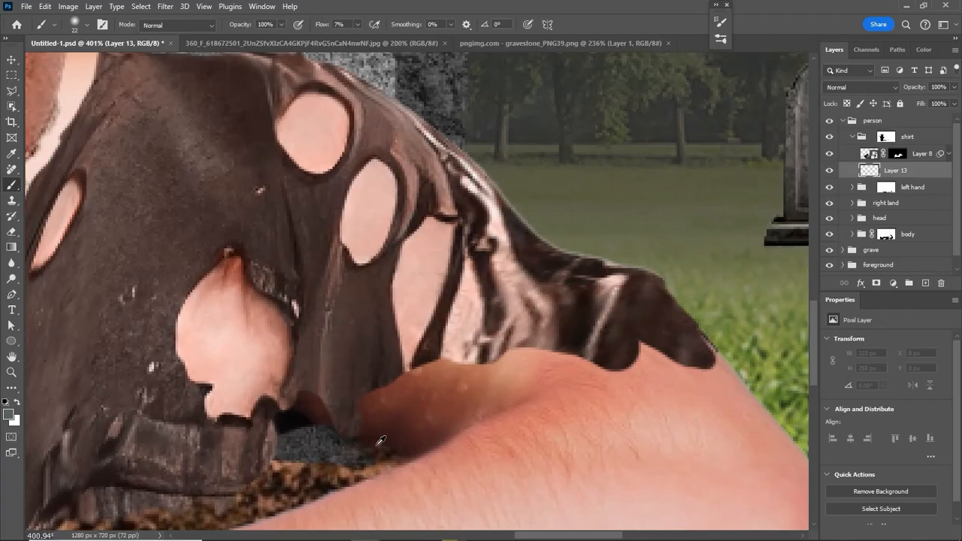
Step: Brush a soft shadow on Layer 13 where the torn sleeve meets the arm, using sampled dark brown at 7% flow
{"action": "left_click", "coordinate": [375, 441], "text": "alt"}
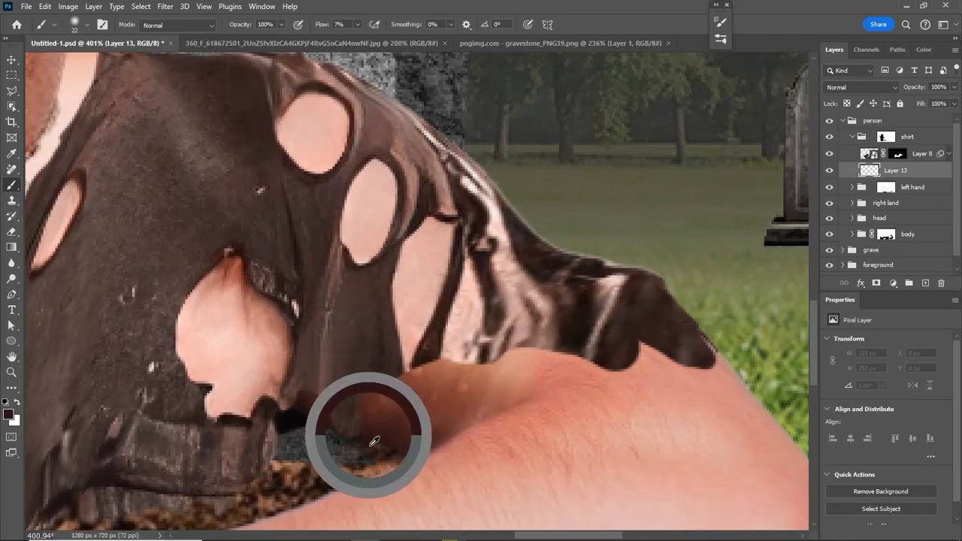
{"action": "scroll", "coordinate": [385, 385], "scroll_direction": "up", "scroll_amount": 5}
{"action": "key", "text": "bracketleft"}
{"action": "key", "text": "bracketleft"}
{"action": "key", "text": "bracketleft"}
{"action": "key", "text": "bracketleft"}
{"action": "key", "text": "bracketleft"}
{"action": "key", "text": "bracketleft"}
{"action": "mouse_move", "coordinate": [414, 383]}
{"action": "left_mouse_down"}
{"action": "mouse_move", "coordinate": [447, 356]}
{"action": "mouse_move", "coordinate": [536, 316]}
{"action": "mouse_move", "coordinate": [601, 323]}
{"action": "left_mouse_up"}
{"action": "scroll", "coordinate": [601, 331], "scroll_direction": "up", "scroll_amount": 2}
{"action": "scroll", "coordinate": [481, 301], "scroll_direction": "down", "scroll_amount": 6}
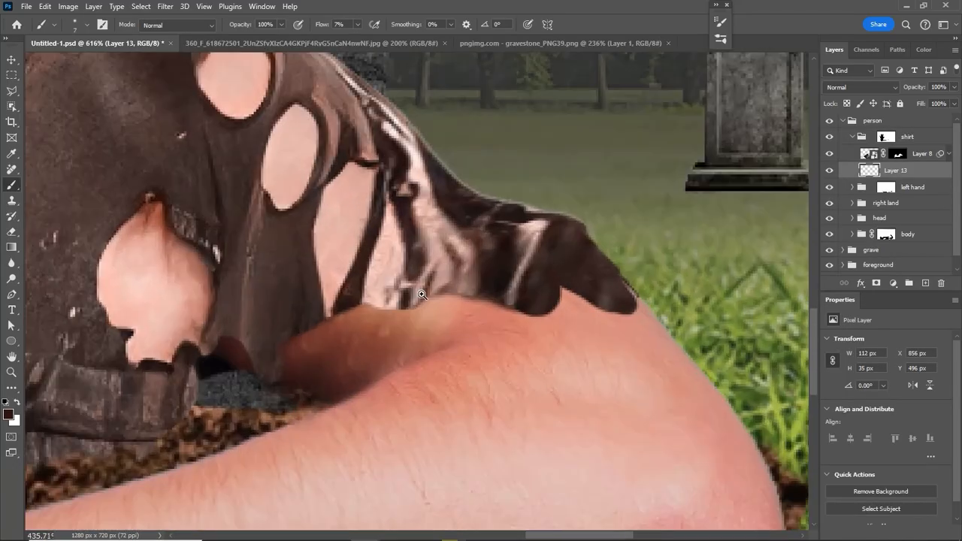
{"action": "scroll", "coordinate": [522, 294], "scroll_direction": "up", "scroll_amount": 6}
{"action": "scroll", "coordinate": [599, 332], "scroll_direction": "down", "scroll_amount": 5}
{"action": "scroll", "coordinate": [516, 275], "scroll_direction": "up", "scroll_amount": 2}
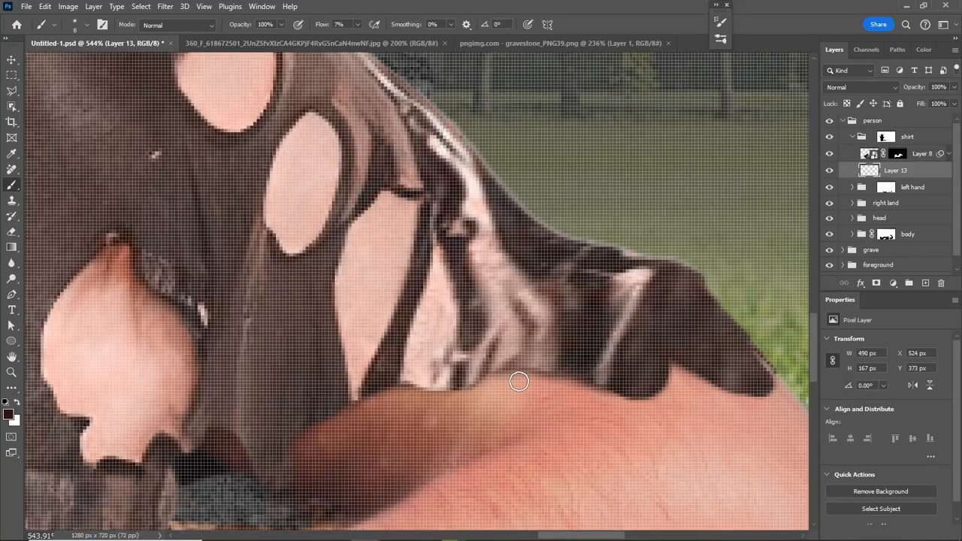
{"action": "scroll", "coordinate": [489, 338], "scroll_direction": "down", "scroll_amount": 2}
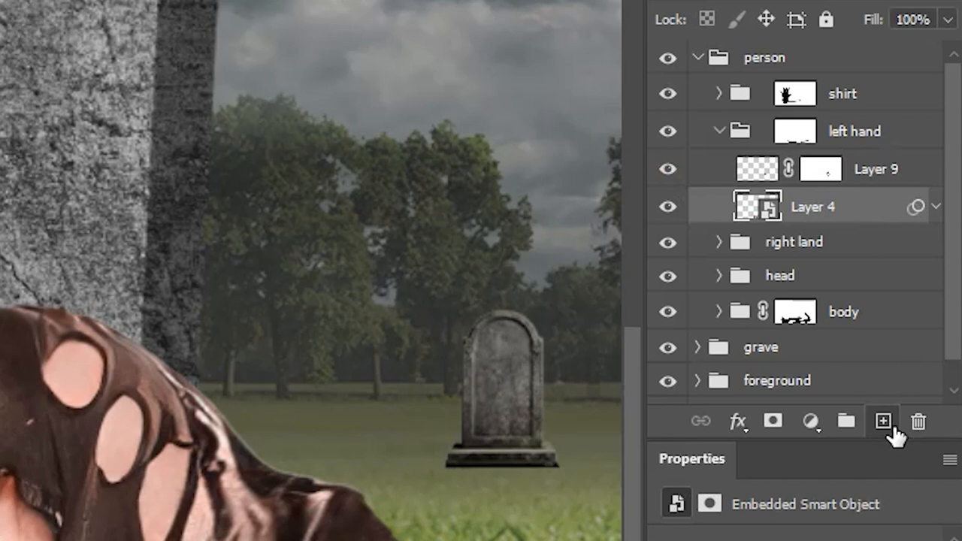
Step: Add a layer clipped to Layer 4 in the "left hand" group and brush a dark shadow along the forearm's lower edge
{"action": "left_click", "coordinate": [883, 422]}
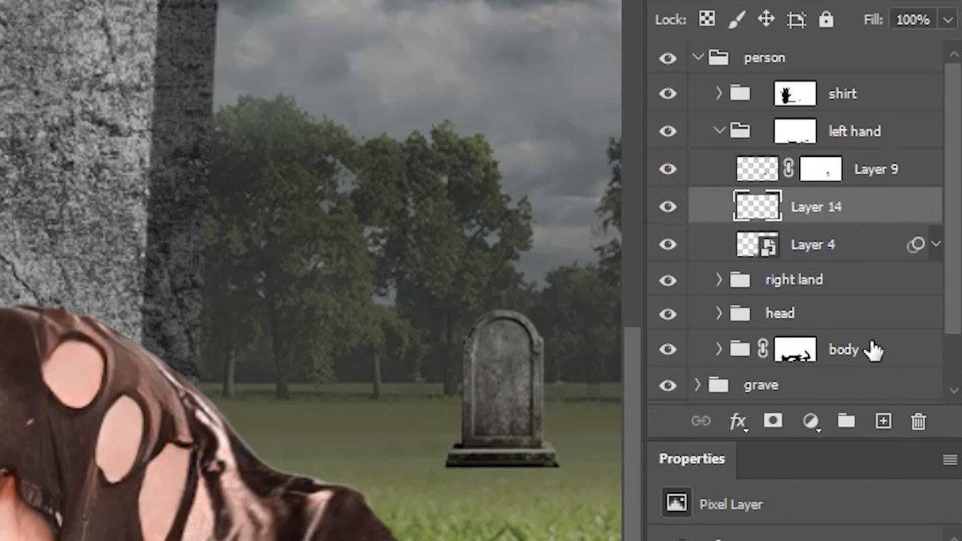
{"action": "left_click", "coordinate": [842, 231], "text": "alt"}
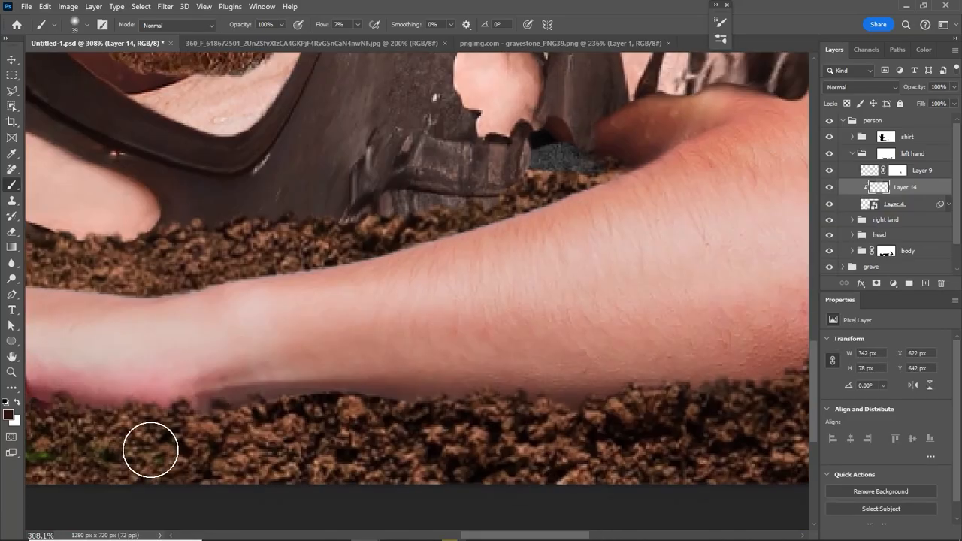
{"action": "scroll", "coordinate": [511, 431], "scroll_direction": "down", "scroll_amount": 4}
{"action": "scroll", "coordinate": [296, 371], "scroll_direction": "up", "scroll_amount": 5}
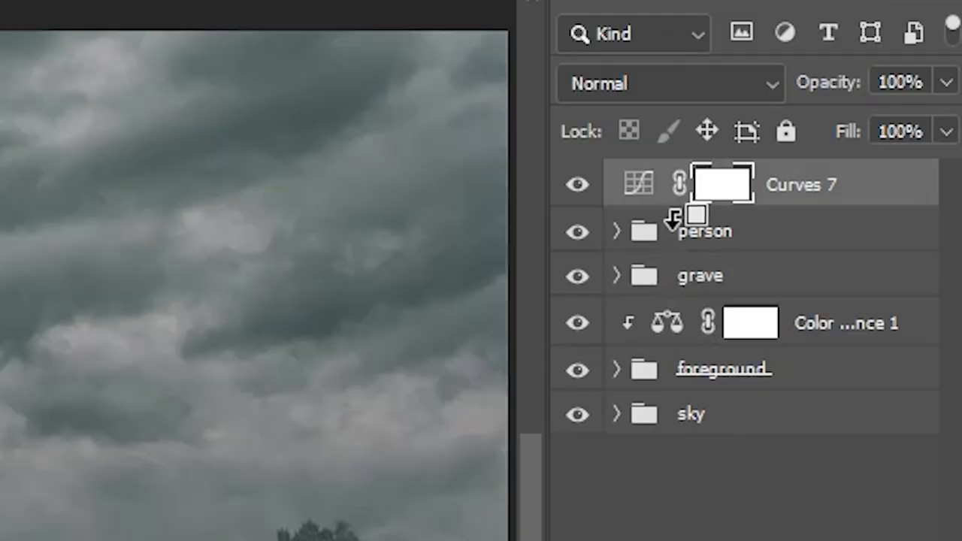
Step: Clip the darkening Curves 7 to the "person" group, and add a second clipped Curves raising input 128 to 184 with an inverted mask
{"action": "left_click", "coordinate": [857, 129], "text": "alt"}
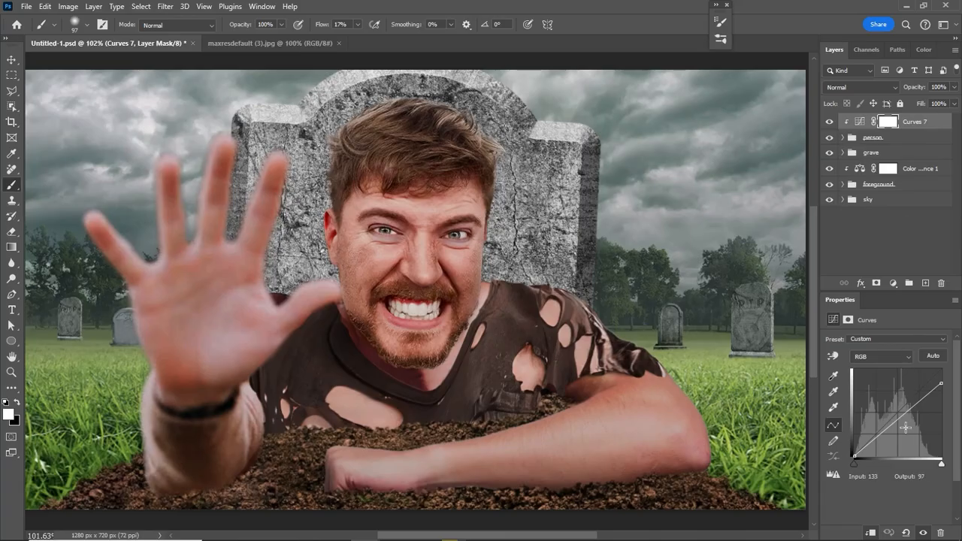
{"action": "left_click", "coordinate": [893, 283]}
{"action": "left_click", "coordinate": [887, 354]}
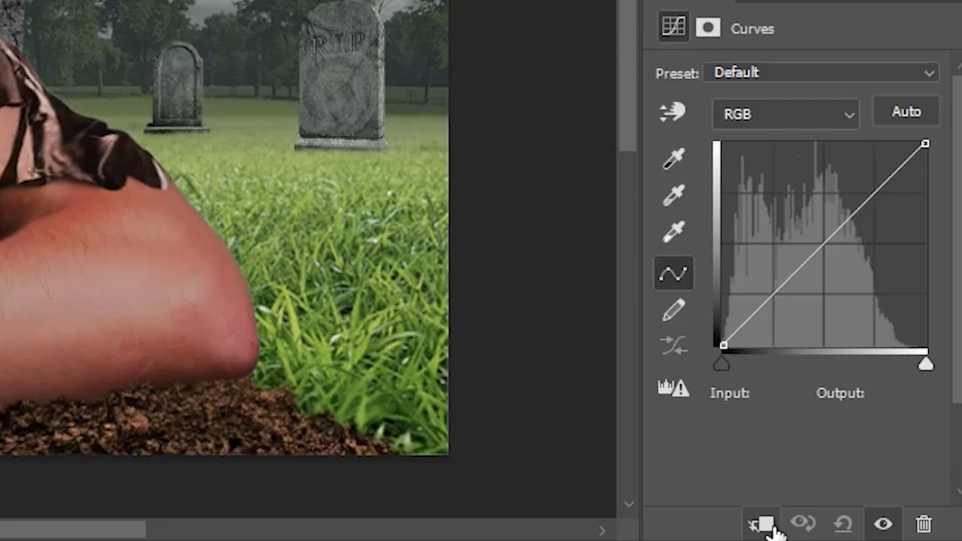
{"action": "left_click", "coordinate": [761, 524]}
{"action": "left_click_drag", "start_coordinate": [822, 245], "coordinate": [821, 199]}
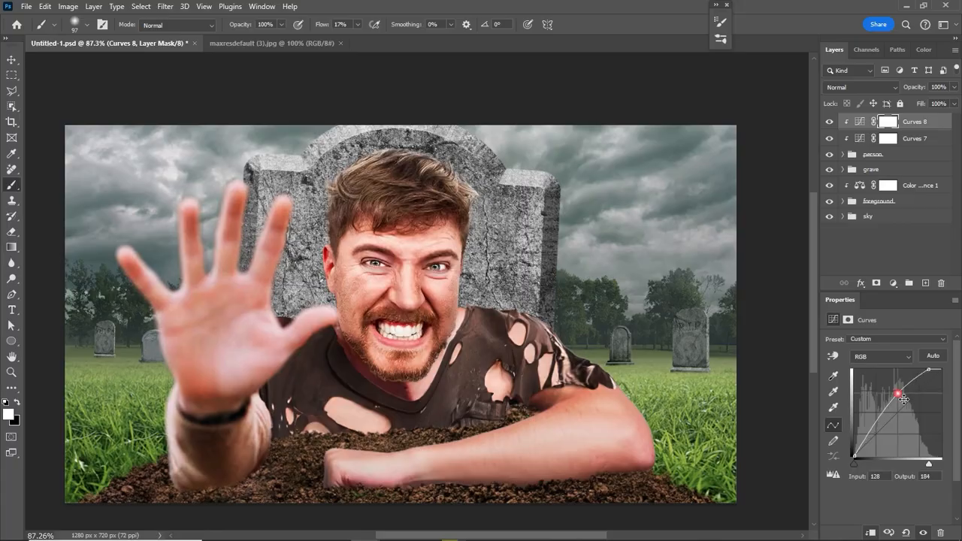
{"action": "key", "text": "ctrl+i"}
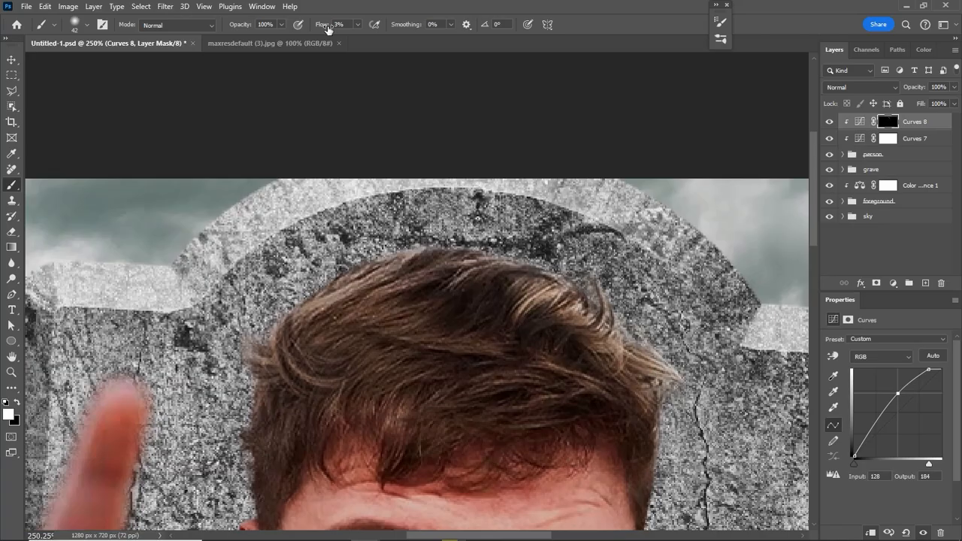
Step: Paint white on the Curves 8 mask at 10% flow to bring highlights into the hair and upper head
{"action": "left_click_drag", "start_coordinate": [328, 28], "coordinate": [334, 29]}
{"action": "mouse_move", "coordinate": [564, 284]}
{"action": "left_mouse_down"}
{"action": "mouse_move", "coordinate": [341, 313]}
{"action": "mouse_move", "coordinate": [319, 301]}
{"action": "left_mouse_up"}
{"action": "key", "text": "bracketright"}
{"action": "key", "text": "bracketright"}
{"action": "key", "text": "bracketright"}
{"action": "scroll", "coordinate": [616, 391], "scroll_direction": "down", "scroll_amount": 5}
{"action": "left_click_drag", "start_coordinate": [616, 391], "coordinate": [423, 286]}
{"action": "mouse_move", "coordinate": [400, 327]}
{"action": "left_mouse_down"}
{"action": "mouse_move", "coordinate": [343, 372]}
{"action": "mouse_move", "coordinate": [278, 352]}
{"action": "left_mouse_up"}
{"action": "left_click_drag", "start_coordinate": [367, 451], "coordinate": [412, 343]}
Step: Brighten the forehead and facial contours by painting on the Curves 8 mask with a small soft brush
{"action": "key", "text": "bracketleft"}
{"action": "key", "text": "bracketleft"}
{"action": "key", "text": "bracketleft"}
{"action": "key", "text": "bracketleft"}
{"action": "key", "text": "bracketleft"}
{"action": "key", "text": "bracketleft"}
{"action": "left_click_drag", "start_coordinate": [406, 393], "coordinate": [451, 361]}
{"action": "mouse_move", "coordinate": [439, 345]}
{"action": "left_mouse_down"}
{"action": "mouse_move", "coordinate": [425, 366]}
{"action": "mouse_move", "coordinate": [434, 248]}
{"action": "left_mouse_up"}
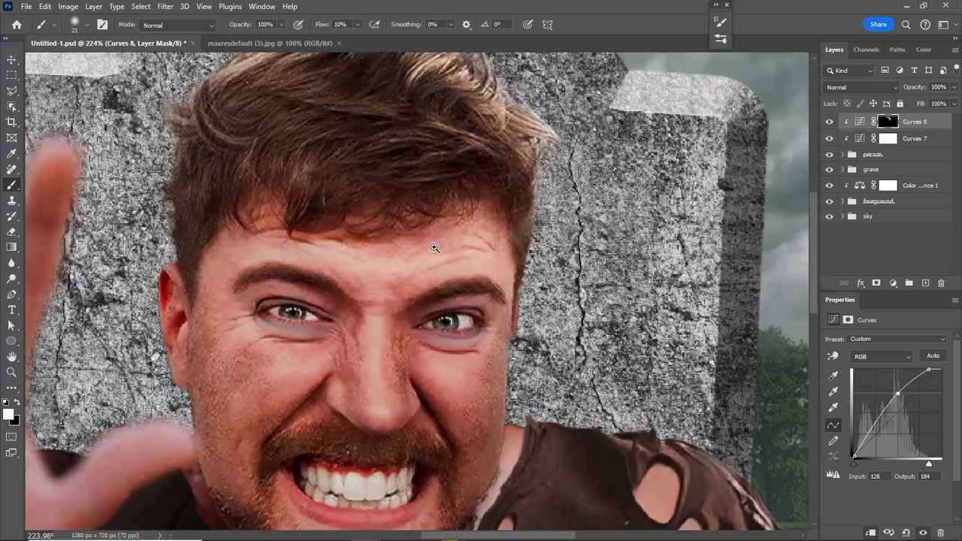
{"action": "left_click_drag", "start_coordinate": [418, 279], "coordinate": [427, 279]}
{"action": "key", "text": "bracketright"}
{"action": "mouse_move", "coordinate": [522, 295]}
{"action": "left_mouse_down"}
{"action": "mouse_move", "coordinate": [536, 243]}
{"action": "mouse_move", "coordinate": [236, 119]}
{"action": "left_mouse_up"}
Step: Raise the brush flow to 34% and paint highlights along the shirt's shoulder and torn sleeve edge on the Curves 8 mask
{"action": "left_click_drag", "start_coordinate": [321, 28], "coordinate": [339, 30]}
{"action": "left_click_drag", "start_coordinate": [299, 303], "coordinate": [372, 320]}
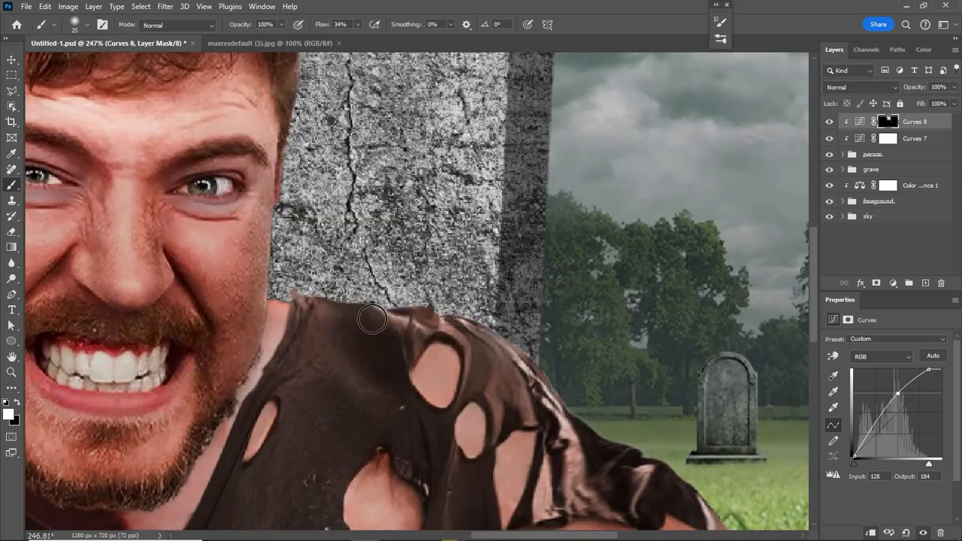
{"action": "left_click_drag", "start_coordinate": [481, 335], "coordinate": [673, 474]}
{"action": "left_click_drag", "start_coordinate": [708, 491], "coordinate": [436, 307]}
Step: Enlarge the brush and paint broader highlights across the torn shirt's shoulder and chest on the Curves 8 mask
{"action": "key", "text": "bracketright"}
{"action": "key", "text": "bracketright"}
{"action": "key", "text": "bracketright"}
{"action": "key", "text": "bracketright"}
{"action": "mouse_move", "coordinate": [312, 307]}
{"action": "left_mouse_down"}
{"action": "mouse_move", "coordinate": [490, 386]}
{"action": "mouse_move", "coordinate": [451, 387]}
{"action": "left_mouse_up"}
{"action": "left_click_drag", "start_coordinate": [256, 301], "coordinate": [684, 376]}
Step: Brighten the fingers of the raised hand by painting along them on the Curves 8 mask at 34% flow
{"action": "left_click_drag", "start_coordinate": [206, 248], "coordinate": [230, 248]}
{"action": "left_click_drag", "start_coordinate": [410, 357], "coordinate": [470, 215]}
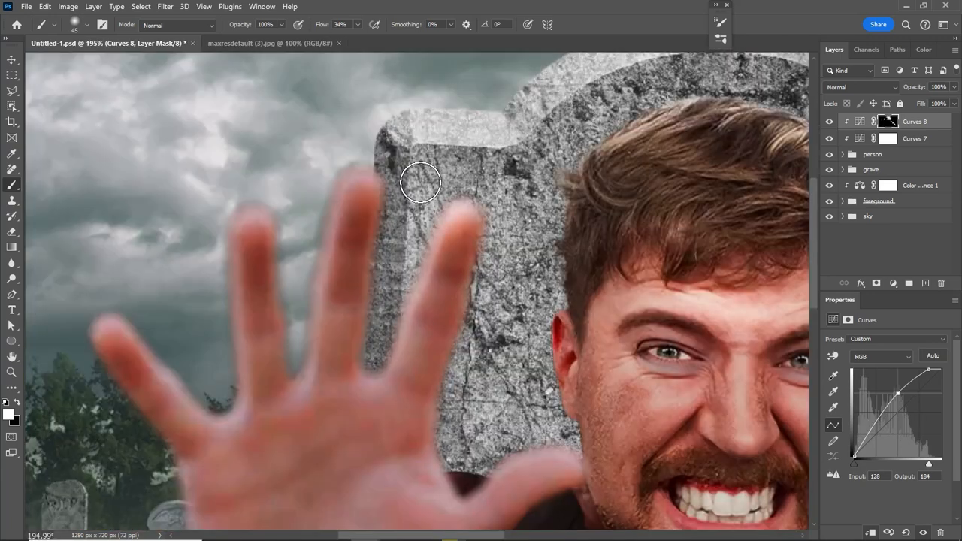
{"action": "left_click_drag", "start_coordinate": [420, 182], "coordinate": [243, 283]}
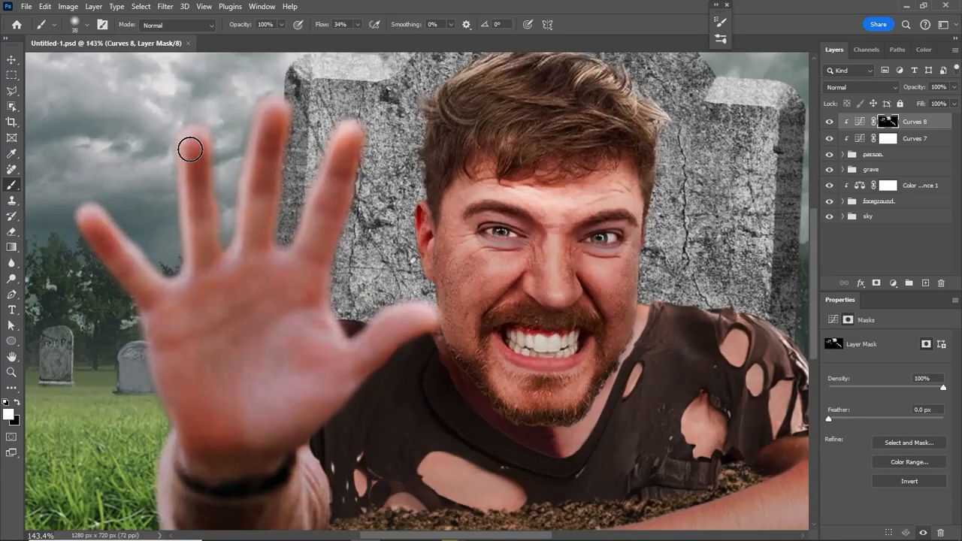
{"action": "left_click_drag", "start_coordinate": [190, 150], "coordinate": [213, 225]}
{"action": "left_click_drag", "start_coordinate": [256, 263], "coordinate": [275, 107]}
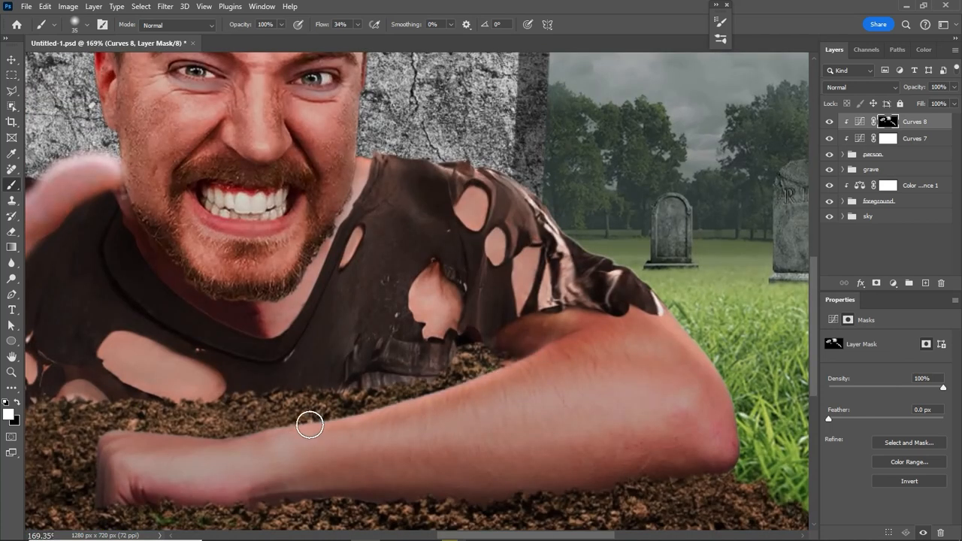
Step: Brighten the fist and wrist resting on the soil on the Curves 8 mask, lowering the brush flow to 10%
{"action": "left_click", "coordinate": [159, 470]}
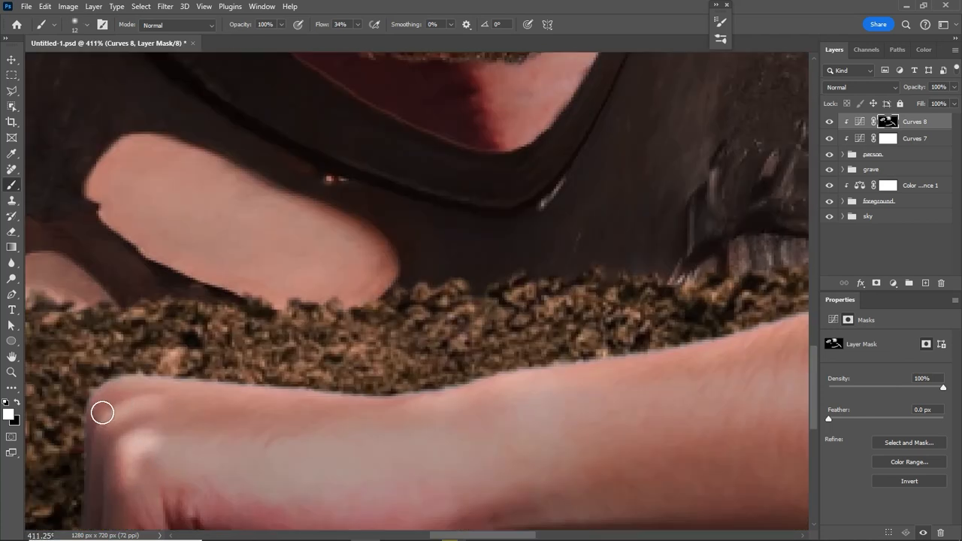
{"action": "left_click_drag", "start_coordinate": [253, 416], "coordinate": [179, 382]}
{"action": "right_click", "coordinate": [194, 418], "text": "alt"}
{"action": "left_click_drag", "start_coordinate": [323, 24], "coordinate": [287, 24]}
{"action": "right_click", "coordinate": [203, 438], "text": "alt"}
{"action": "left_click_drag", "start_coordinate": [202, 447], "coordinate": [233, 469]}
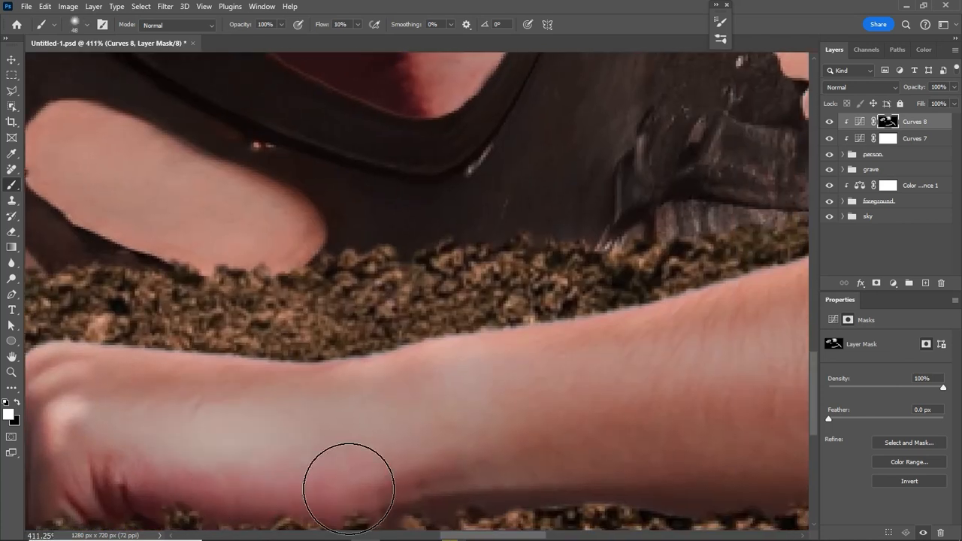
{"action": "right_click", "coordinate": [211, 475], "text": "alt"}
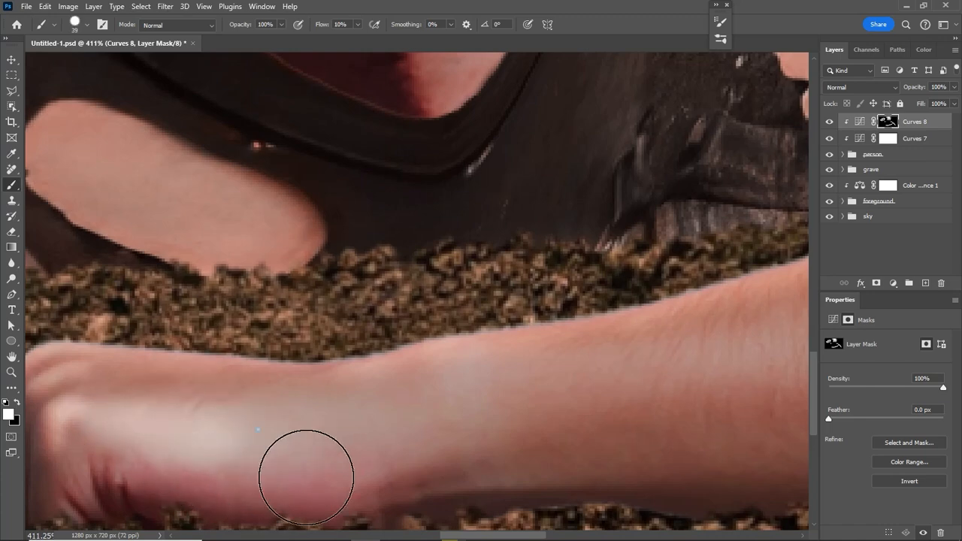
{"action": "left_click_drag", "start_coordinate": [306, 477], "coordinate": [398, 471]}
{"action": "key", "text": "ctrl+z"}
Step: Switch to a soft round brush with 0% hardness and blend the highlight across the wrist
{"action": "right_click", "coordinate": [398, 471]}
{"action": "double_click", "coordinate": [399, 425]}
{"action": "left_click_drag", "start_coordinate": [274, 419], "coordinate": [473, 428]}
{"action": "scroll", "coordinate": [577, 461], "scroll_direction": "up", "scroll_amount": 1}
{"action": "right_click", "coordinate": [319, 397], "text": "alt"}
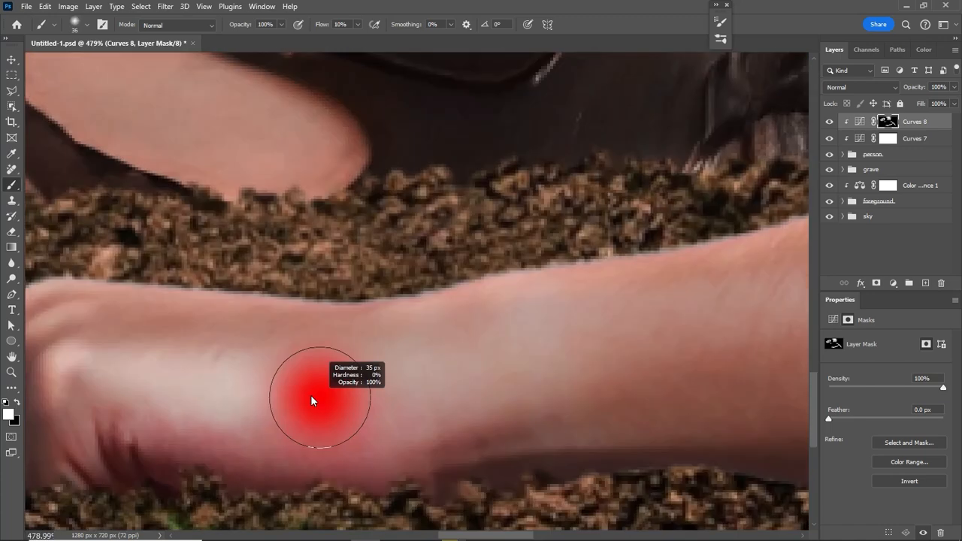
Step: Build up soft highlights along the resting forearm with broad strokes at 10% flow
{"action": "scroll", "coordinate": [277, 389], "scroll_direction": "down", "scroll_amount": 4}
{"action": "left_click_drag", "start_coordinate": [276, 389], "coordinate": [549, 353]}
{"action": "scroll", "coordinate": [365, 343], "scroll_direction": "up", "scroll_amount": 1}
{"action": "left_click_drag", "start_coordinate": [303, 328], "coordinate": [551, 305]}
{"action": "scroll", "coordinate": [176, 404], "scroll_direction": "up", "scroll_amount": 2}
{"action": "scroll", "coordinate": [176, 403], "scroll_direction": "down", "scroll_amount": 2}
{"action": "left_click_drag", "start_coordinate": [481, 136], "coordinate": [369, 431]}
{"action": "right_click", "coordinate": [563, 289], "text": "alt"}
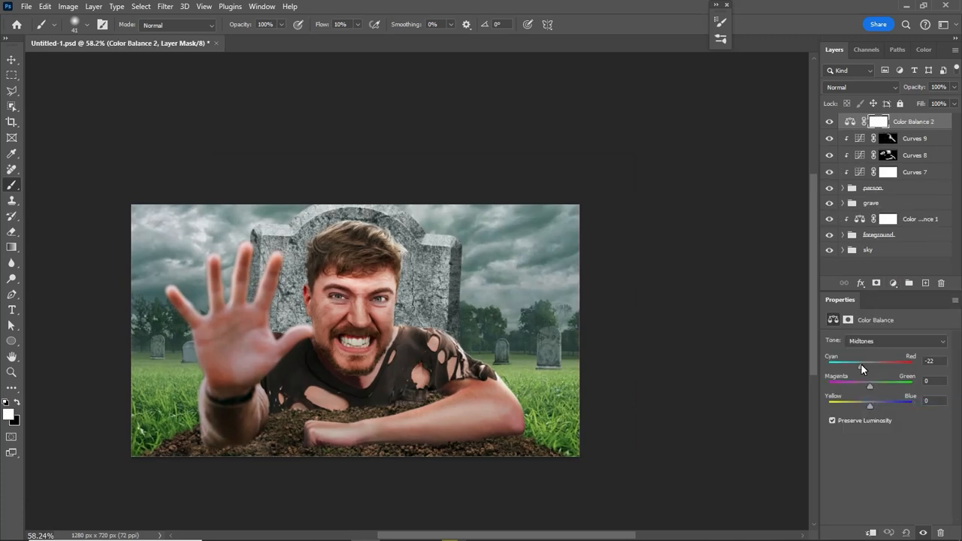
Step: Shift the Color Balance 2 midtones to -22 cyan with slight blue, and its highlights to -16 cyan and +16 blue
{"action": "left_click_drag", "start_coordinate": [870, 402], "coordinate": [873, 402]}
{"action": "left_click", "coordinate": [871, 343]}
{"action": "left_click", "coordinate": [861, 375]}
{"action": "left_click_drag", "start_coordinate": [871, 400], "coordinate": [876, 402]}
{"action": "left_click_drag", "start_coordinate": [861, 363], "coordinate": [864, 364]}
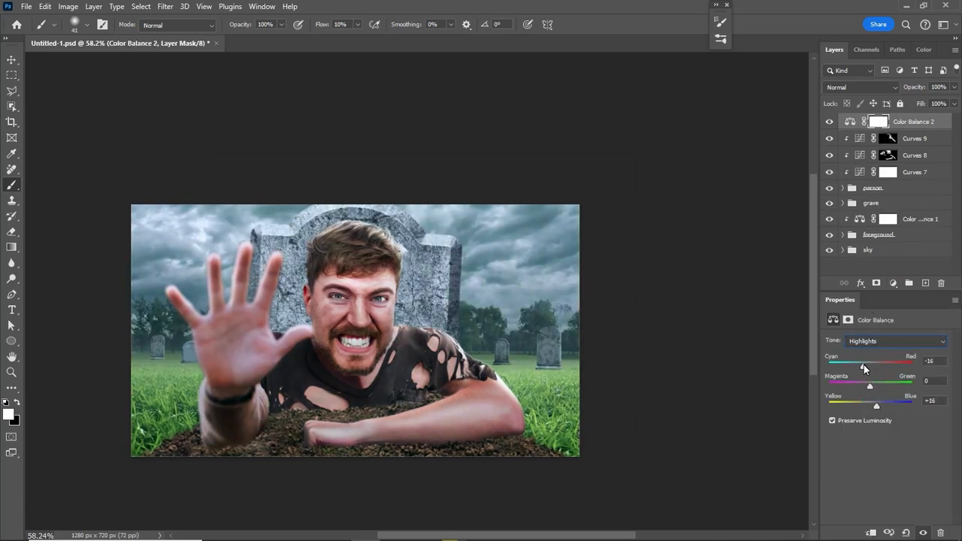
Step: Add a Hue/Saturation adjustment with saturation -18 over the whole composite, and a Curves adjustment above it
{"action": "left_click", "coordinate": [894, 283]}
{"action": "left_click", "coordinate": [879, 393]}
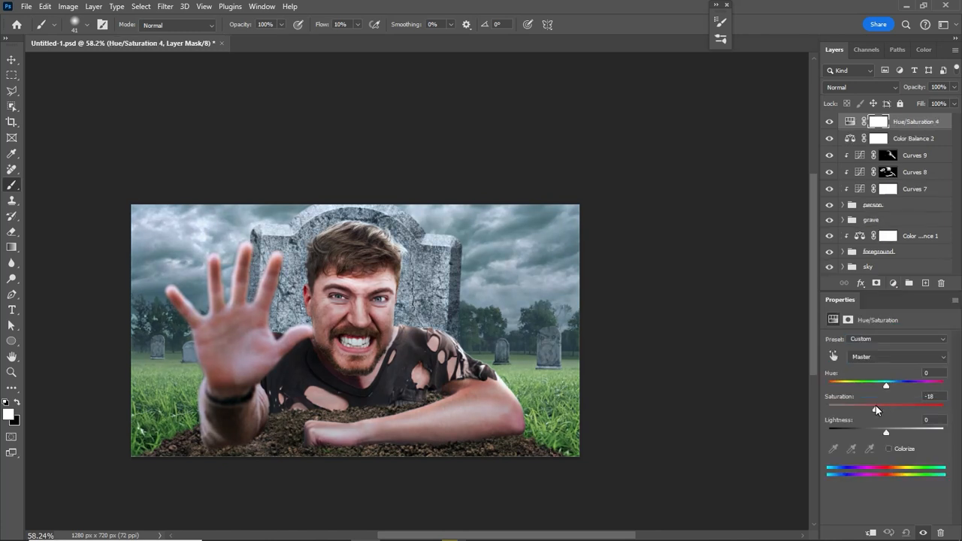
{"action": "left_click", "coordinate": [893, 283]}
{"action": "left_click", "coordinate": [883, 363]}
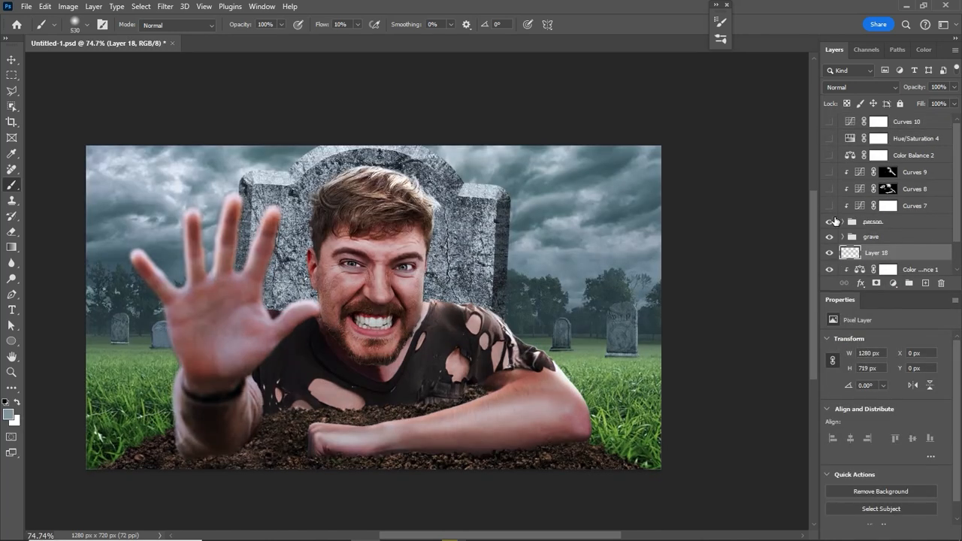
Step: Hide the "person" and "grave" groups, stamp the visible background into a new layer and apply a Lens Blur with radius 9
{"action": "left_click", "coordinate": [830, 221]}
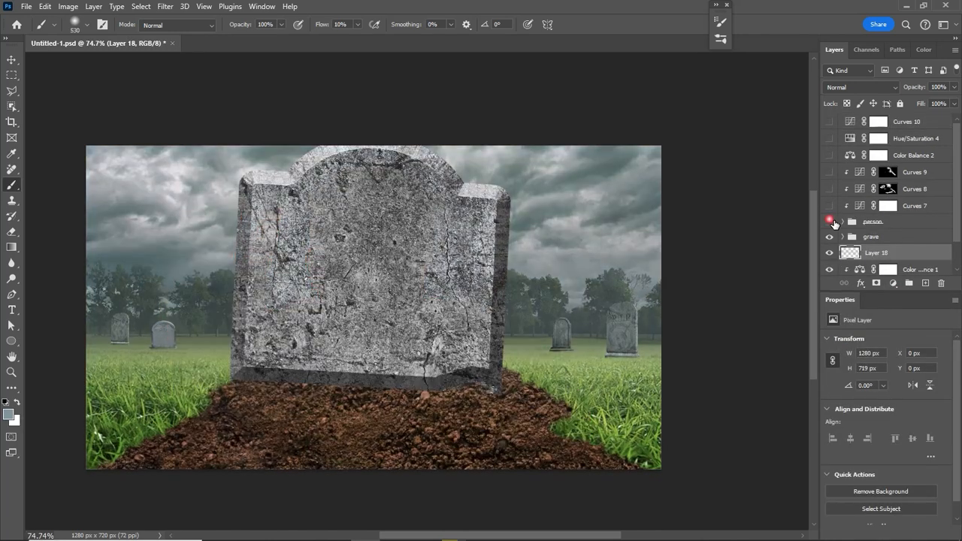
{"action": "left_click", "coordinate": [830, 236]}
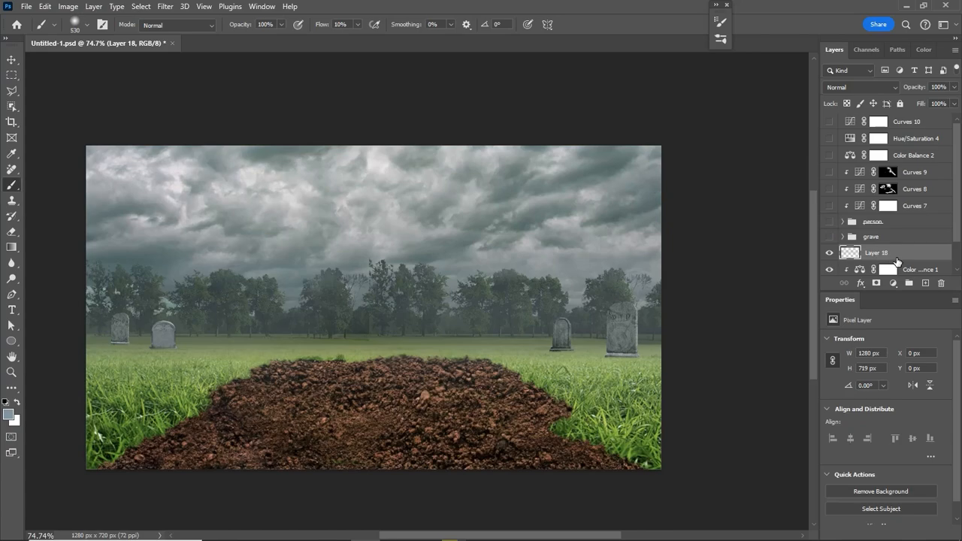
{"action": "key", "text": "ctrl+alt+shift+e"}
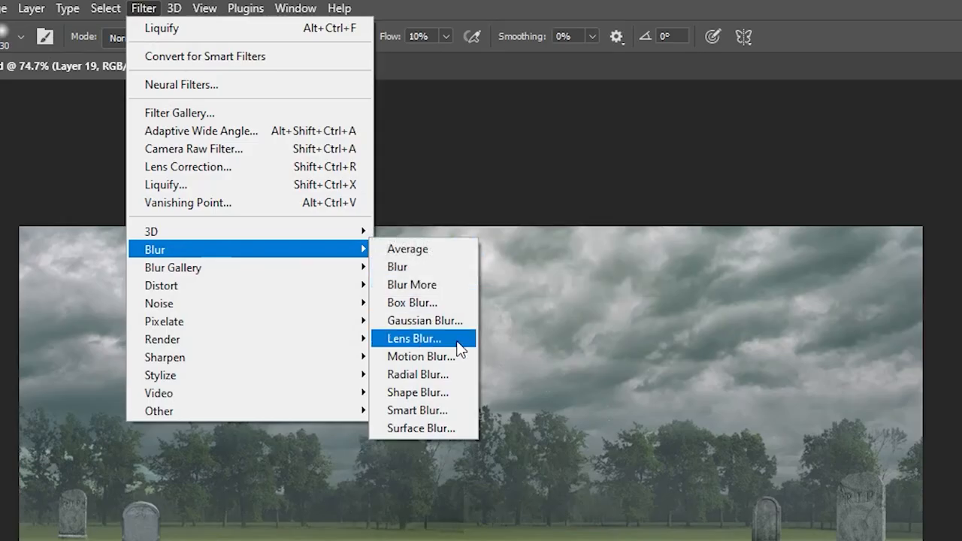
{"action": "left_click", "coordinate": [457, 343]}
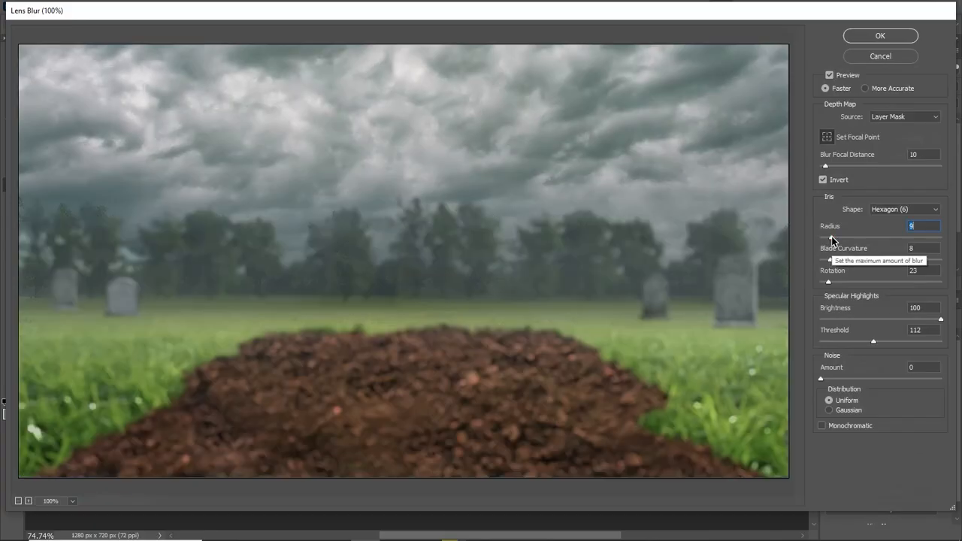
{"action": "key", "text": "Return"}
Step: Fade the blur out toward the foreground with a black-to-transparent linear gradient on the blurred background layer's mask
{"action": "left_click", "coordinate": [12, 248]}
{"action": "left_click", "coordinate": [53, 247]}
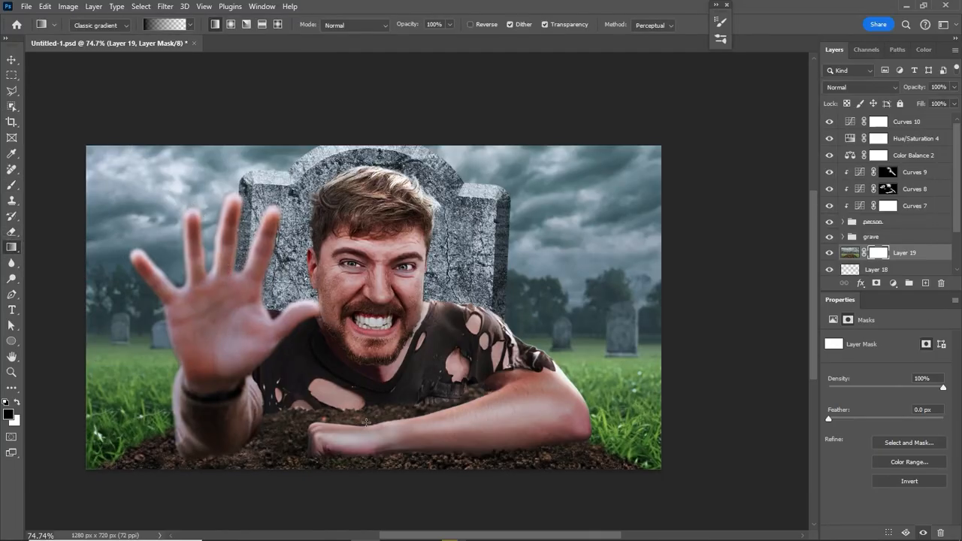
{"action": "left_click_drag", "start_coordinate": [374, 304], "coordinate": [374, 305]}
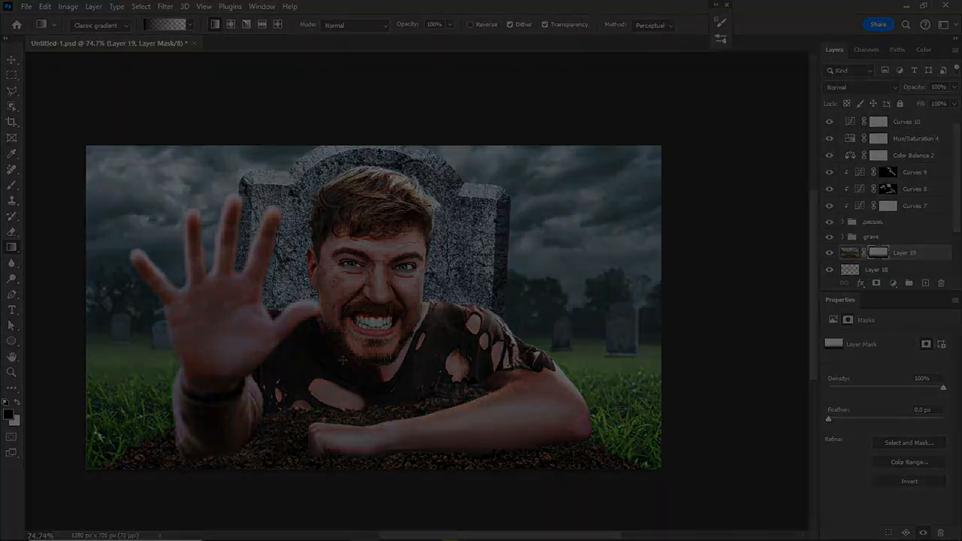